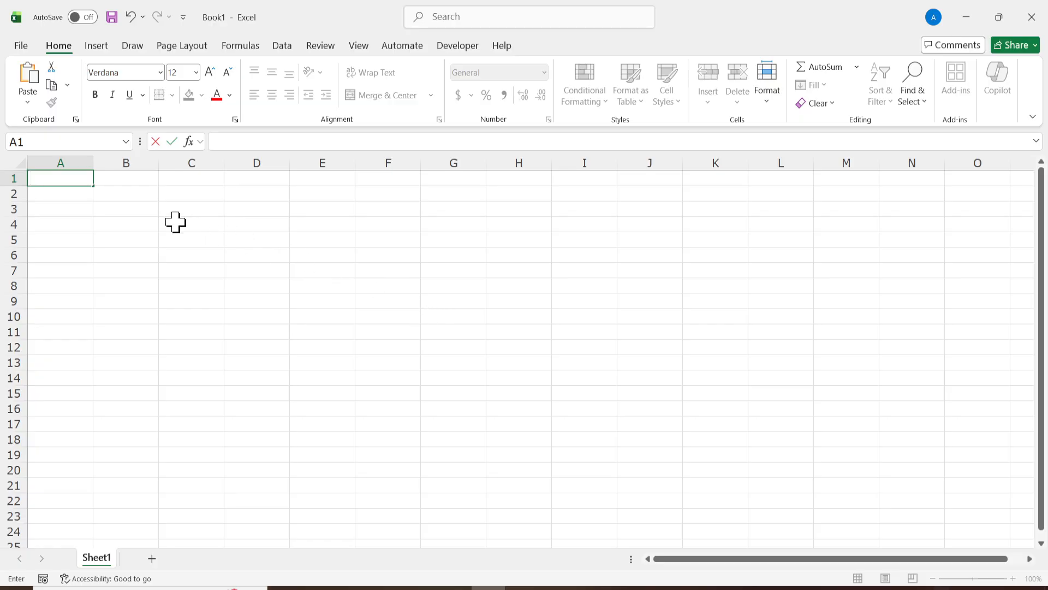
Enter the title "Task Tracker" in cell B2
{"action": "left_click", "coordinate": [131, 194]}
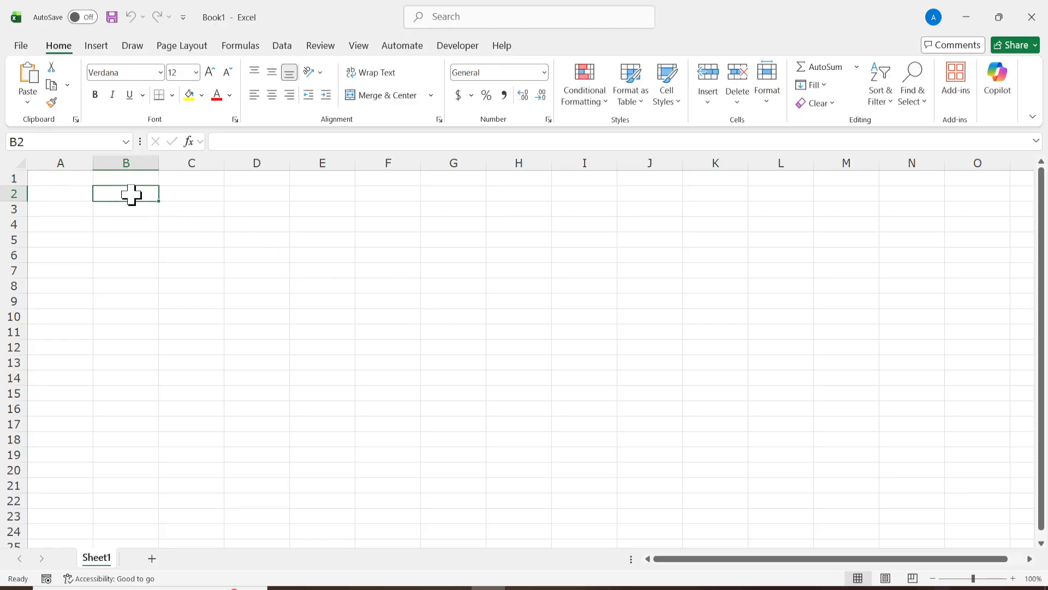
{"action": "type", "text": "Task T"}
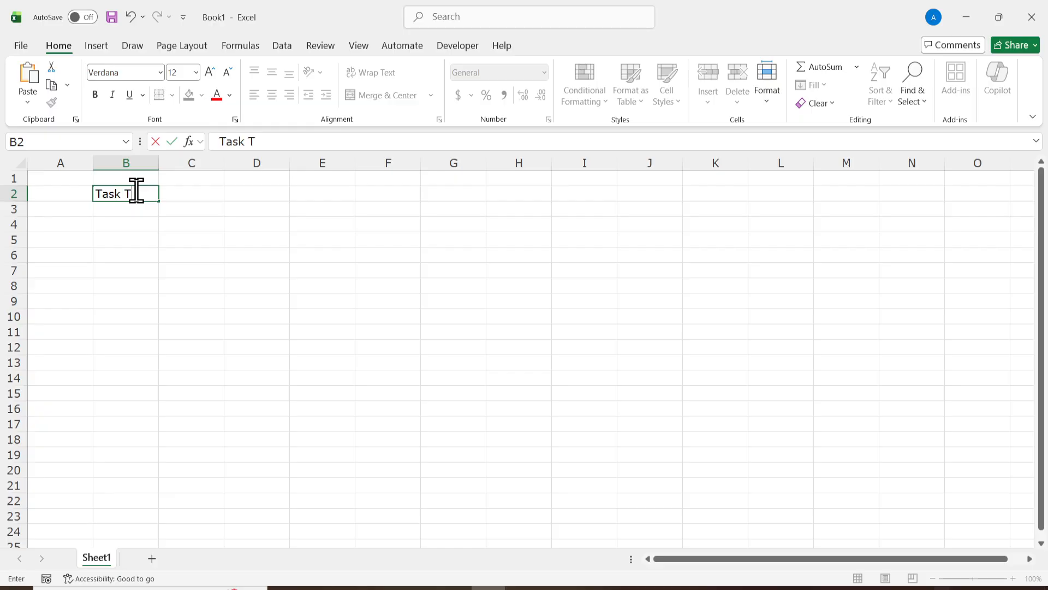
{"action": "type", "text": "racker"}
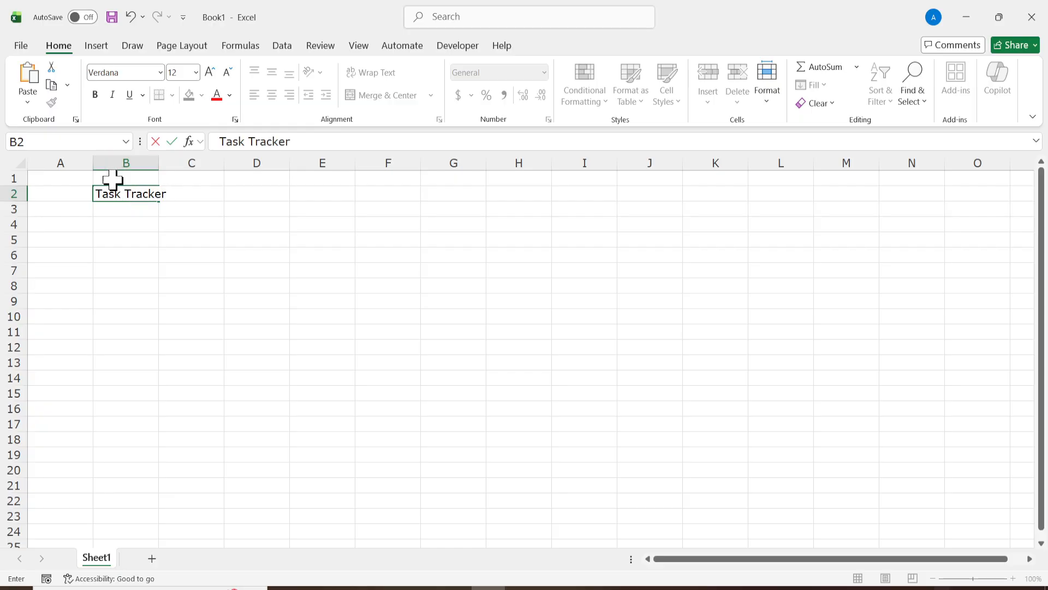
{"action": "key", "text": "Return"}
Merge and center the Task Tracker title across B2:F2
{"action": "left_click", "coordinate": [154, 194]}
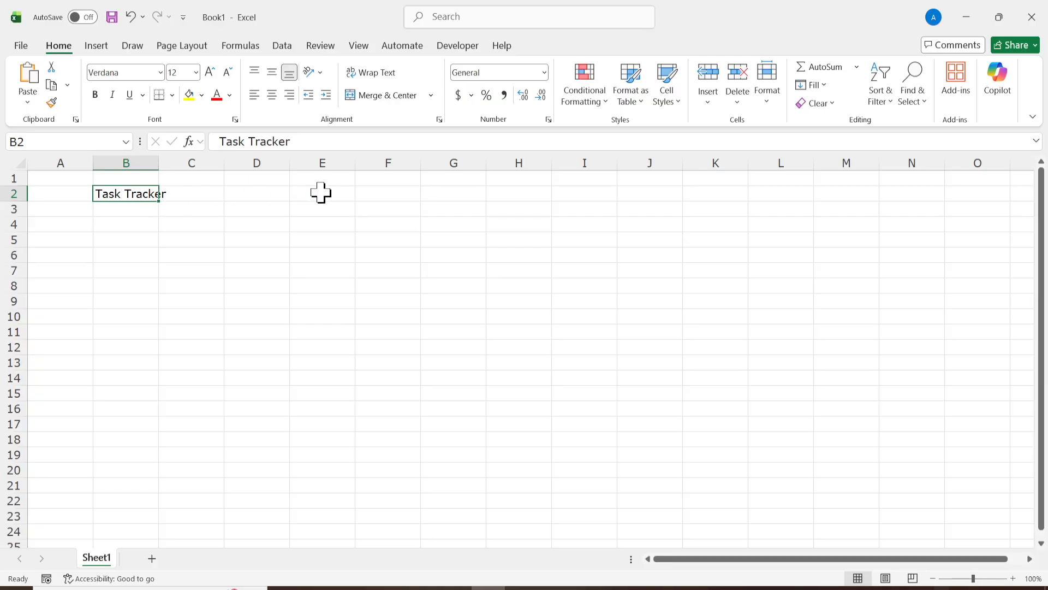
{"action": "left_click", "coordinate": [376, 192], "text": "shift"}
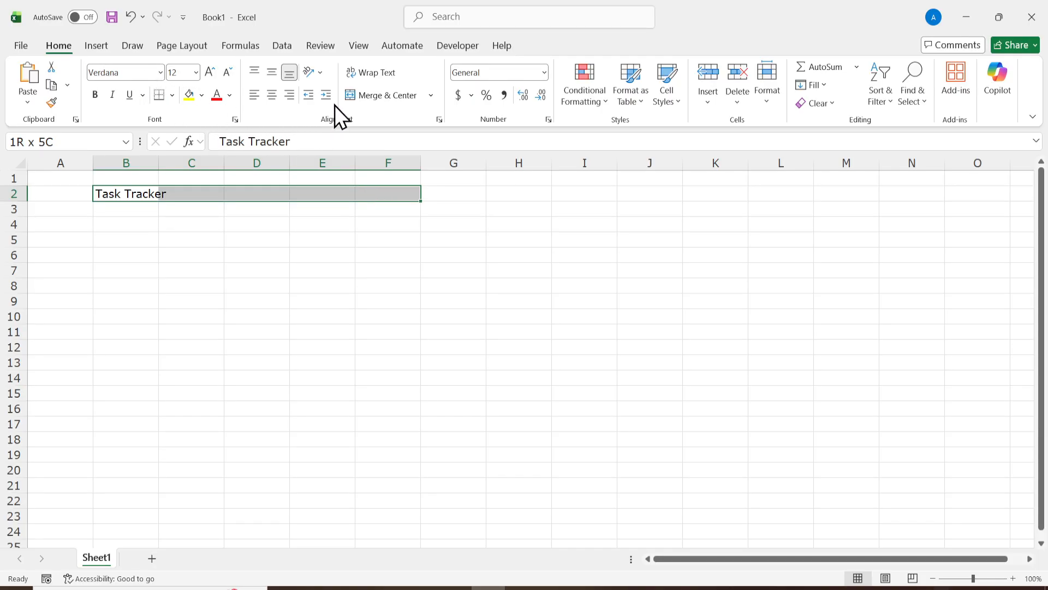
{"action": "left_click", "coordinate": [398, 97]}
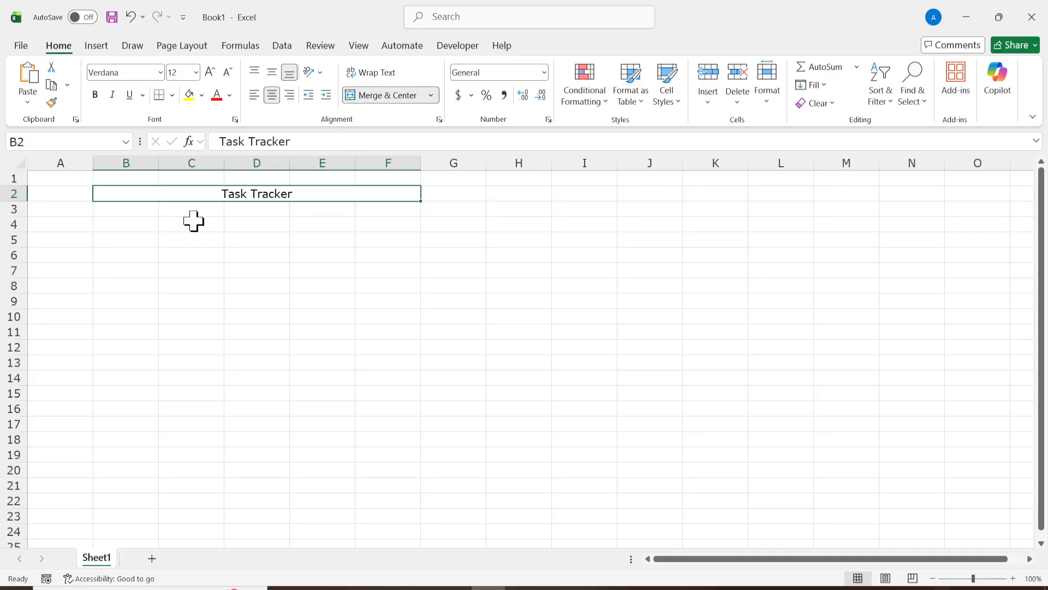
Enter the headings "To do" in B4, "In progress" in D4 and "Done" in F4
{"action": "left_click", "coordinate": [137, 224]}
{"action": "type", "text": "To fo"}
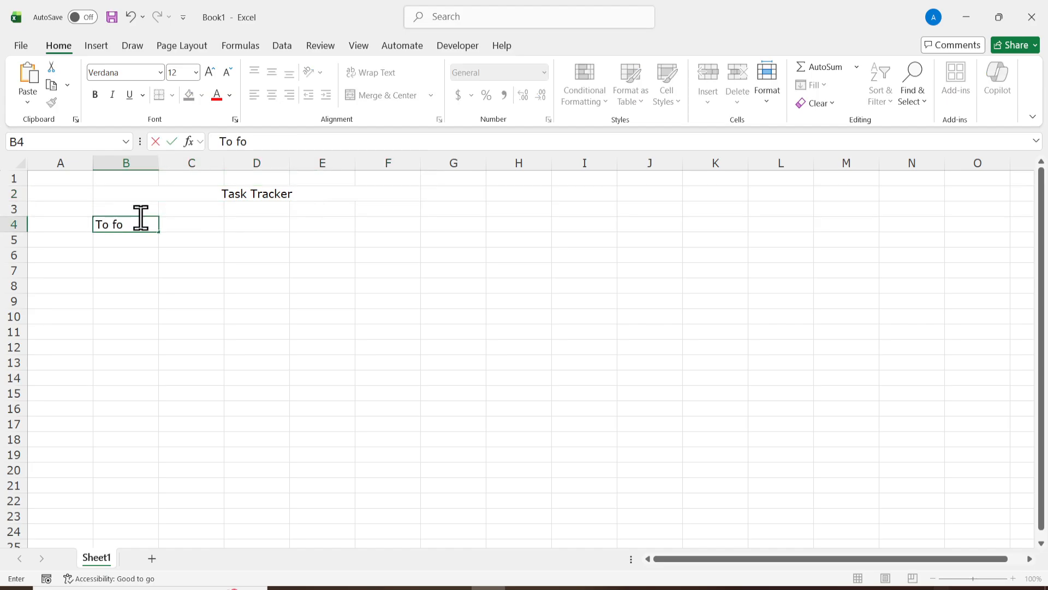
{"action": "key", "text": "BackSpace"}
{"action": "key", "text": "BackSpace"}
{"action": "key", "text": "Tab"}
{"action": "key", "text": "Tab"}
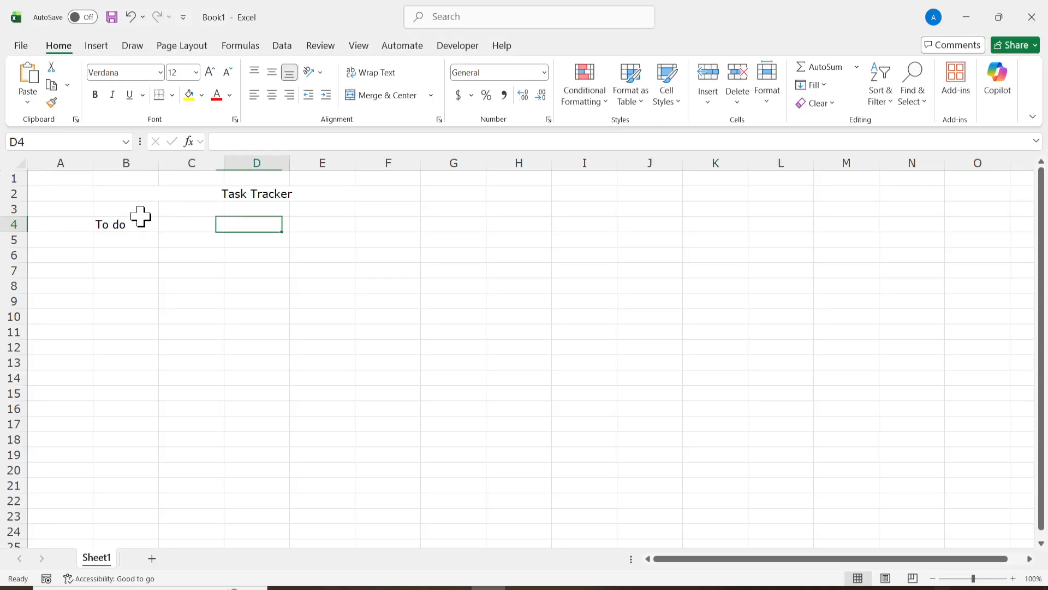
{"action": "type", "text": "in"}
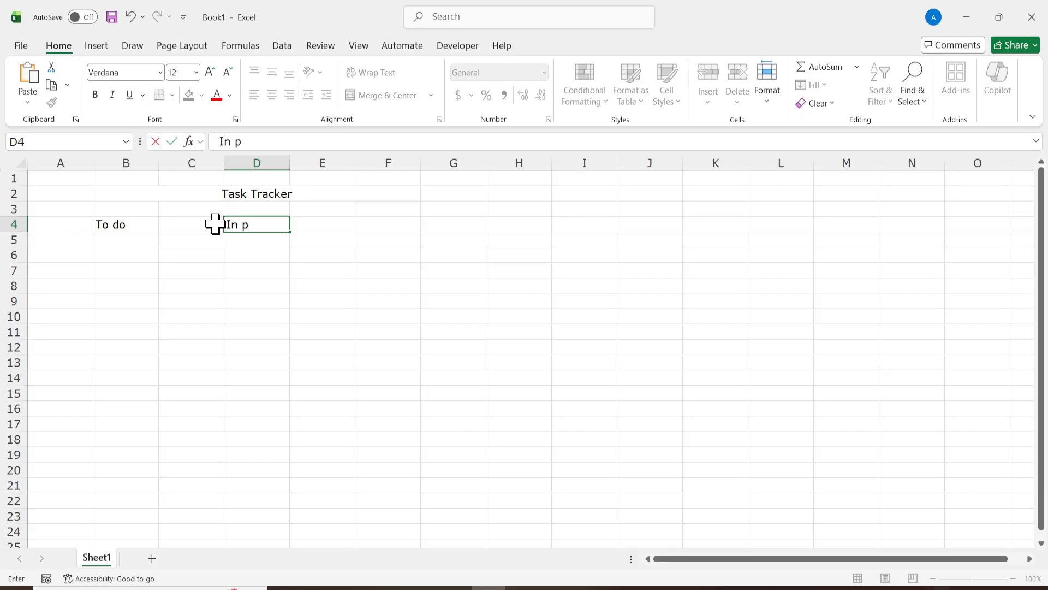
{"action": "type", "text": " progress"}
{"action": "key", "text": "Tab"}
{"action": "key", "text": "Tab"}
{"action": "type", "text": "Dome"}
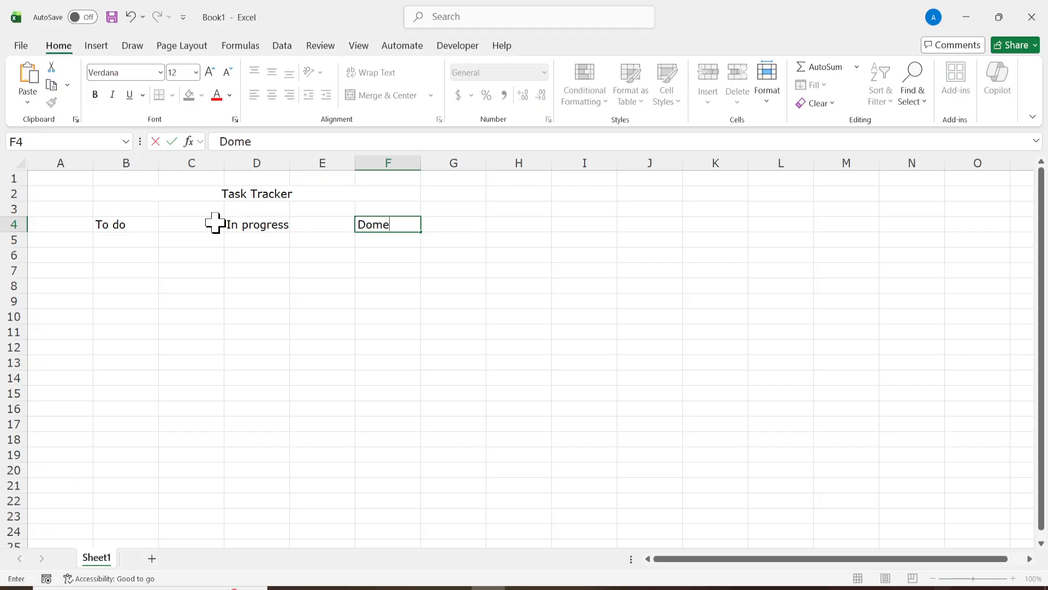
{"action": "key", "text": "BackSpace"}
{"action": "key", "text": "BackSpace"}
{"action": "type", "text": "ne"}
Center the headings in B4:F4 horizontally and widen column D slightly to fit "In progress"
{"action": "left_click", "coordinate": [126, 225]}
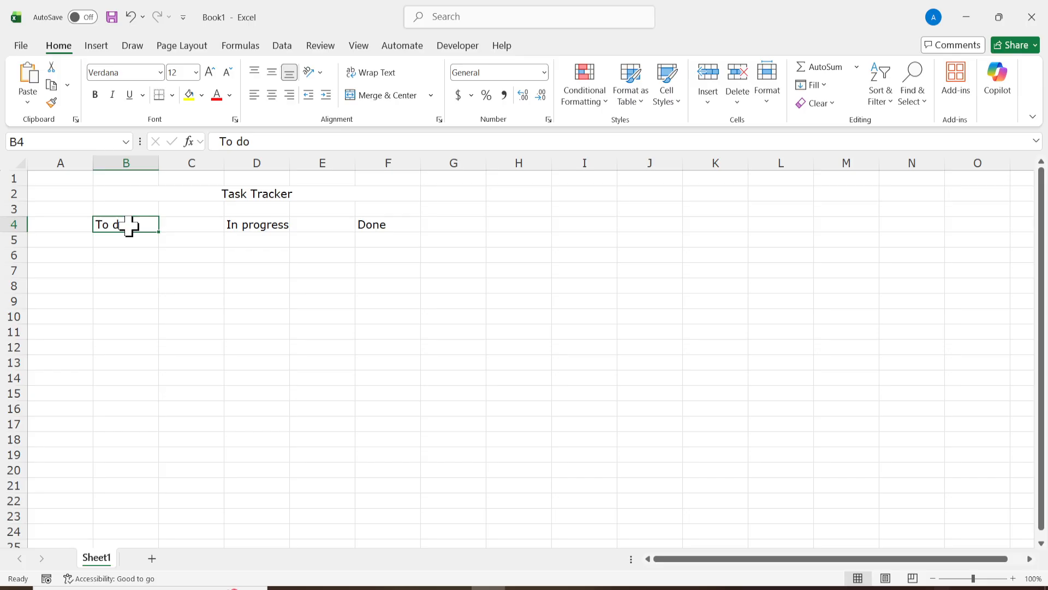
{"action": "left_click", "coordinate": [407, 225], "text": "shift"}
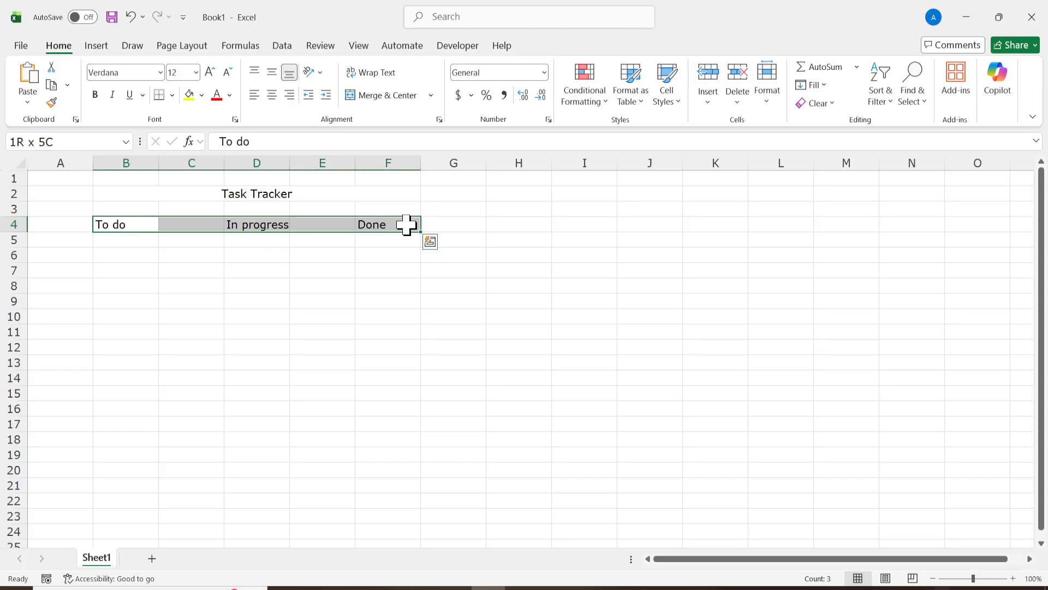
{"action": "left_click", "coordinate": [271, 95]}
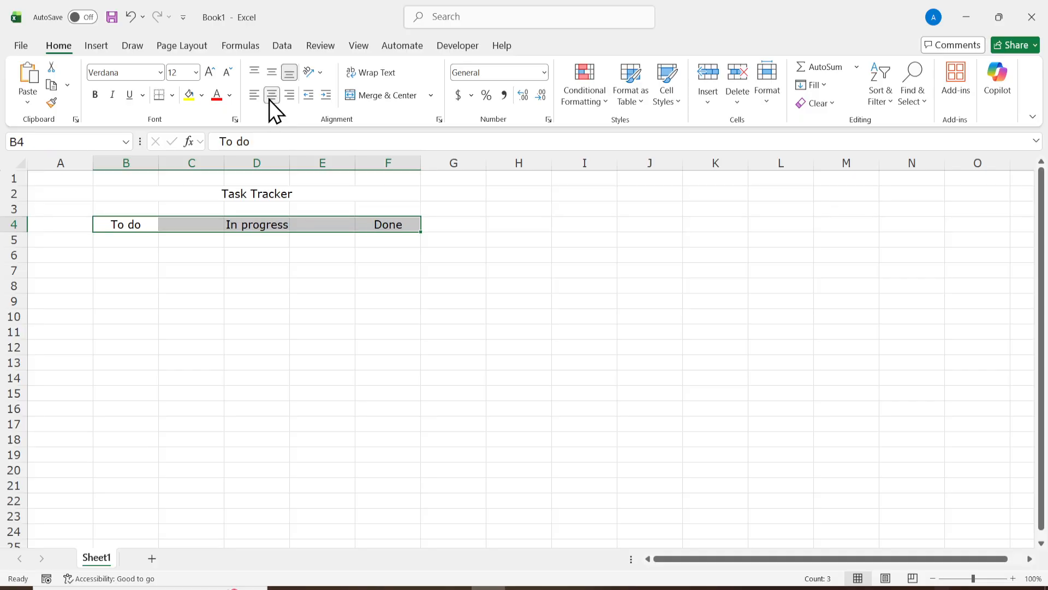
{"action": "left_click_drag", "start_coordinate": [290, 163], "coordinate": [299, 164]}
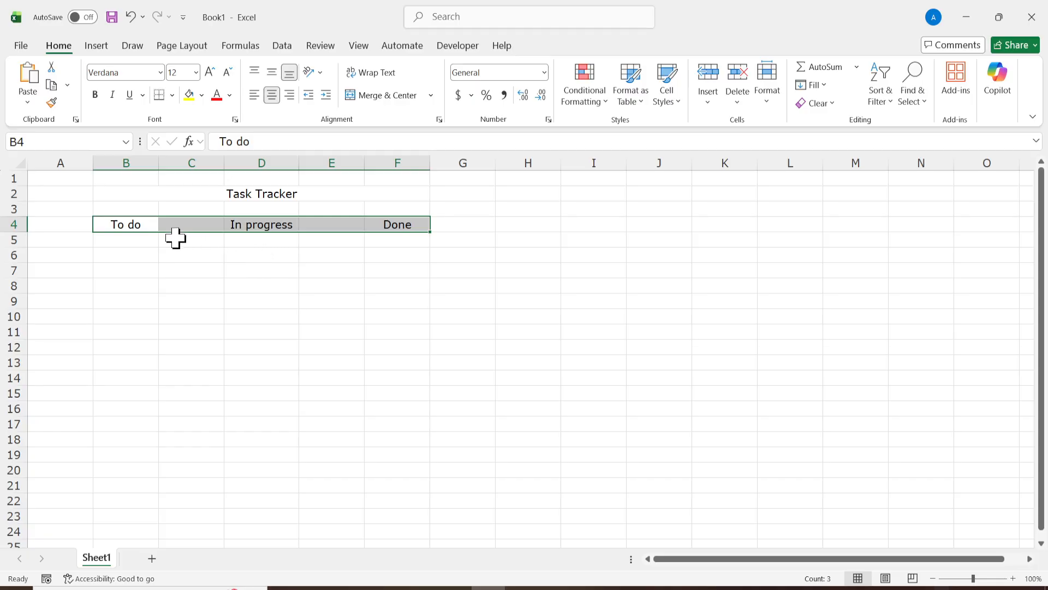
Fill the To do heading with light gray, In progress with light orange and Done with light green
{"action": "left_click", "coordinate": [138, 223]}
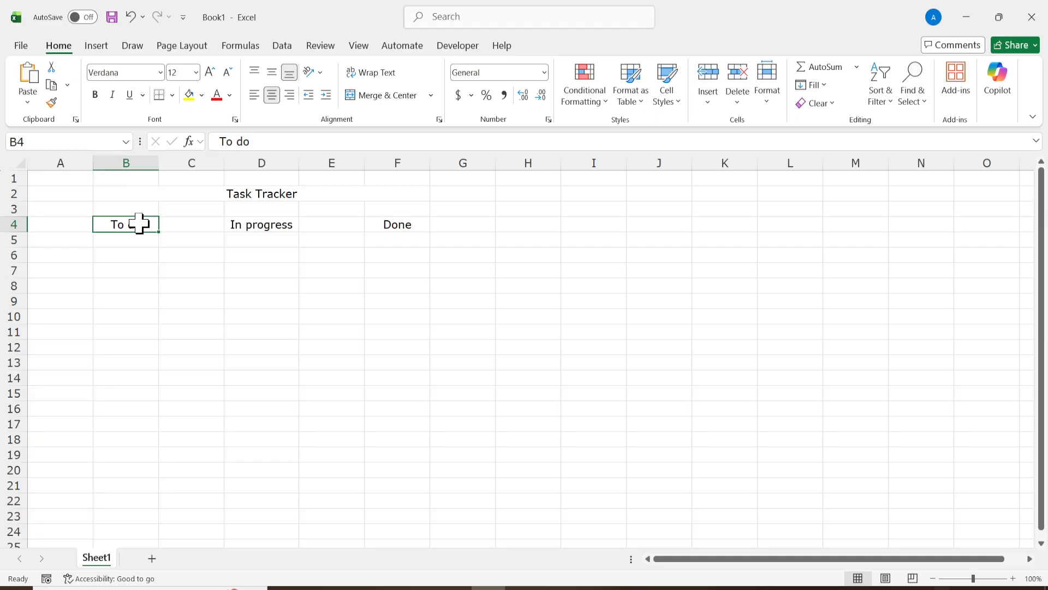
{"action": "left_click", "coordinate": [202, 95]}
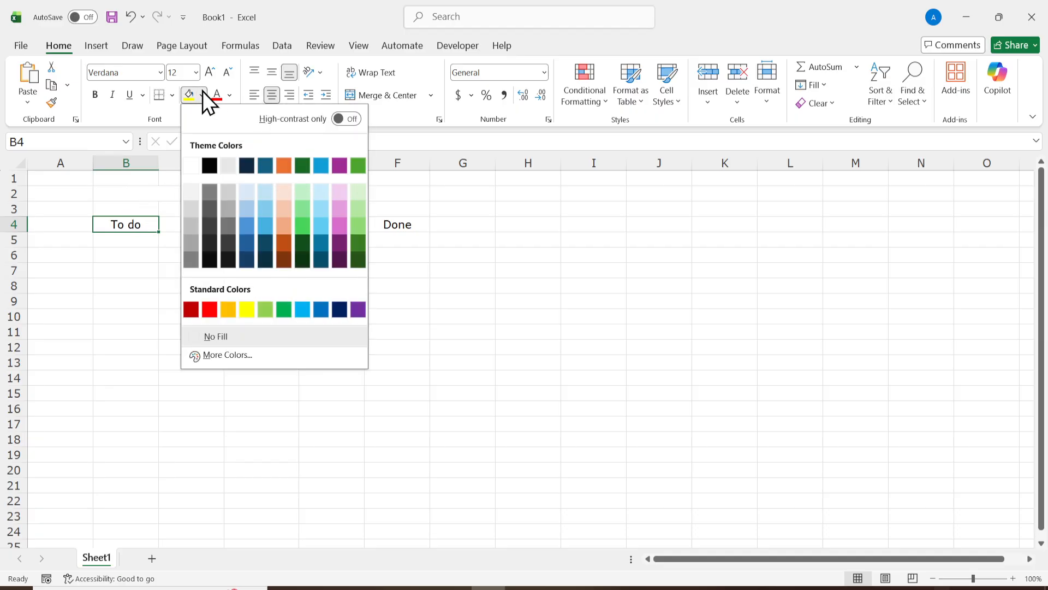
{"action": "left_click", "coordinate": [229, 167]}
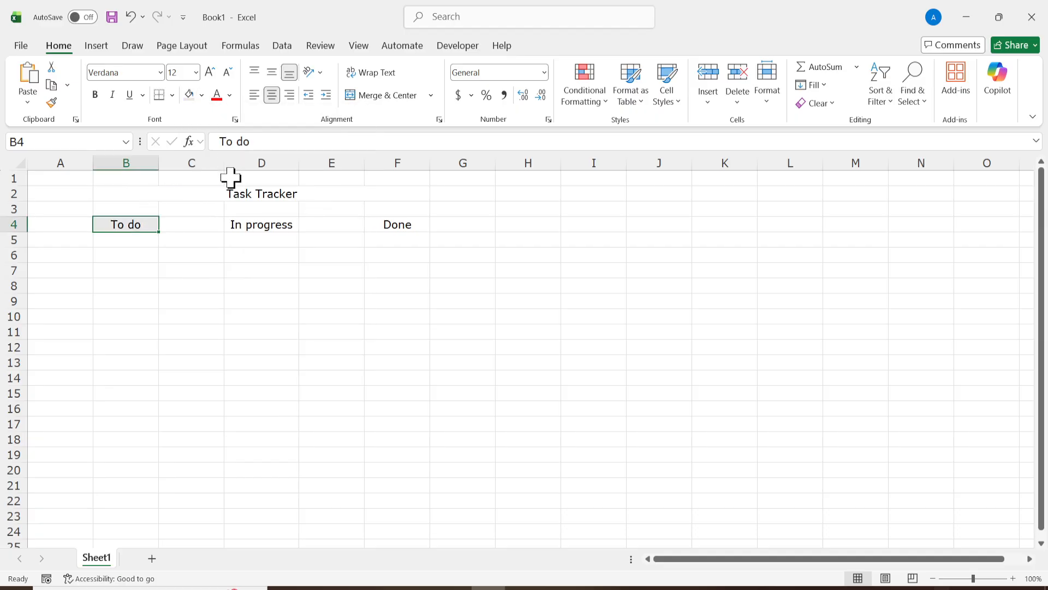
{"action": "left_click", "coordinate": [287, 227]}
{"action": "left_click", "coordinate": [201, 96]}
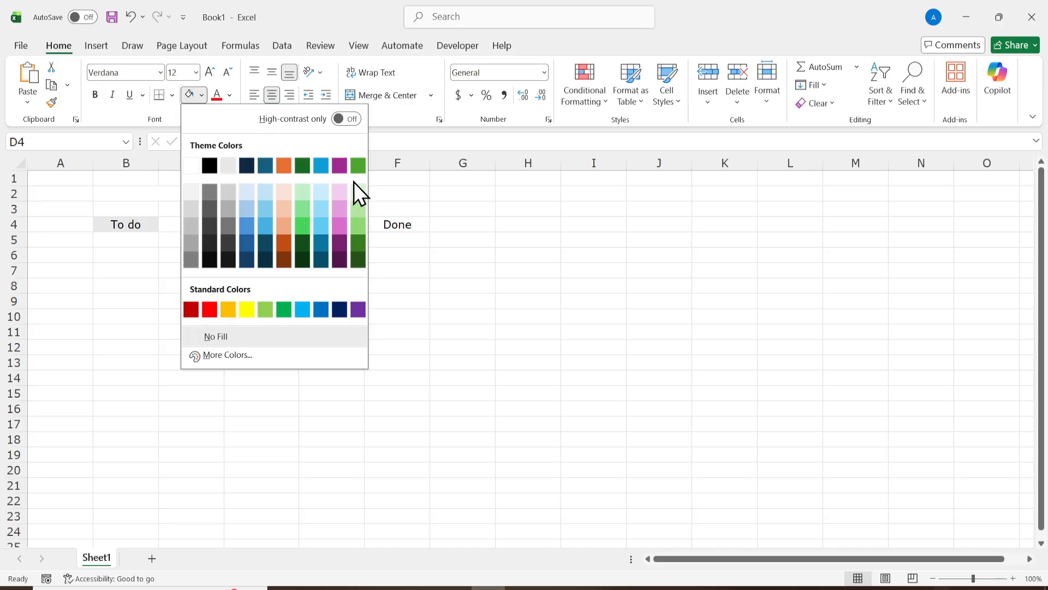
{"action": "left_click", "coordinate": [283, 229]}
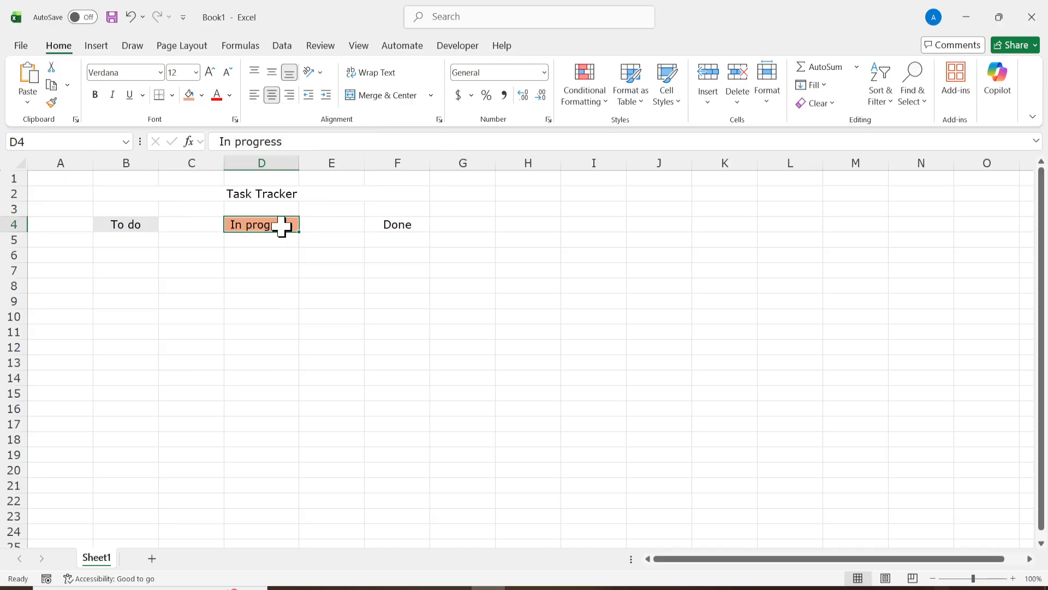
{"action": "left_click", "coordinate": [398, 227]}
{"action": "left_click", "coordinate": [201, 95]}
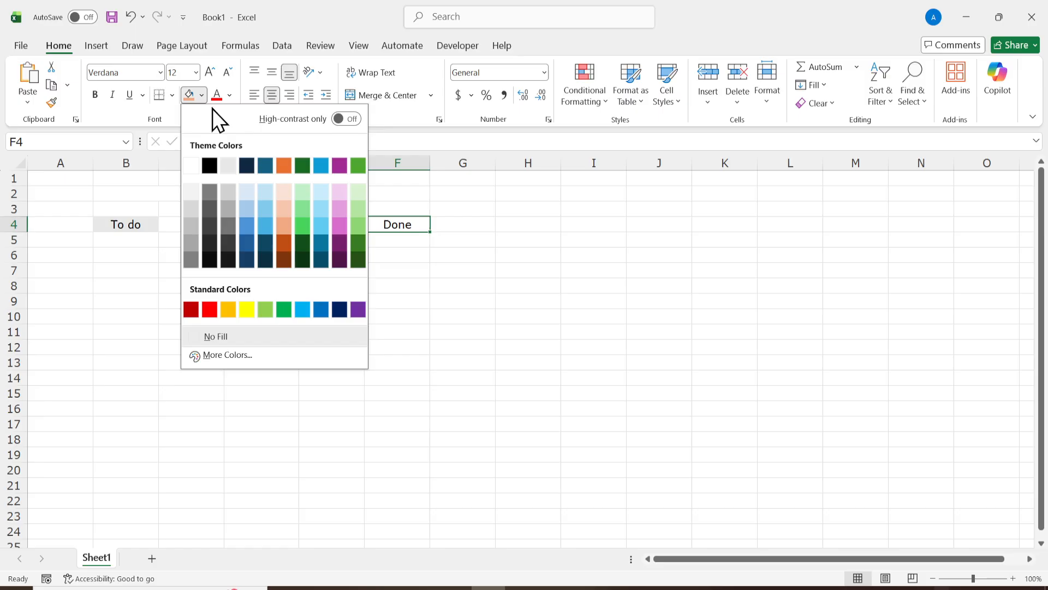
{"action": "left_click", "coordinate": [359, 207]}
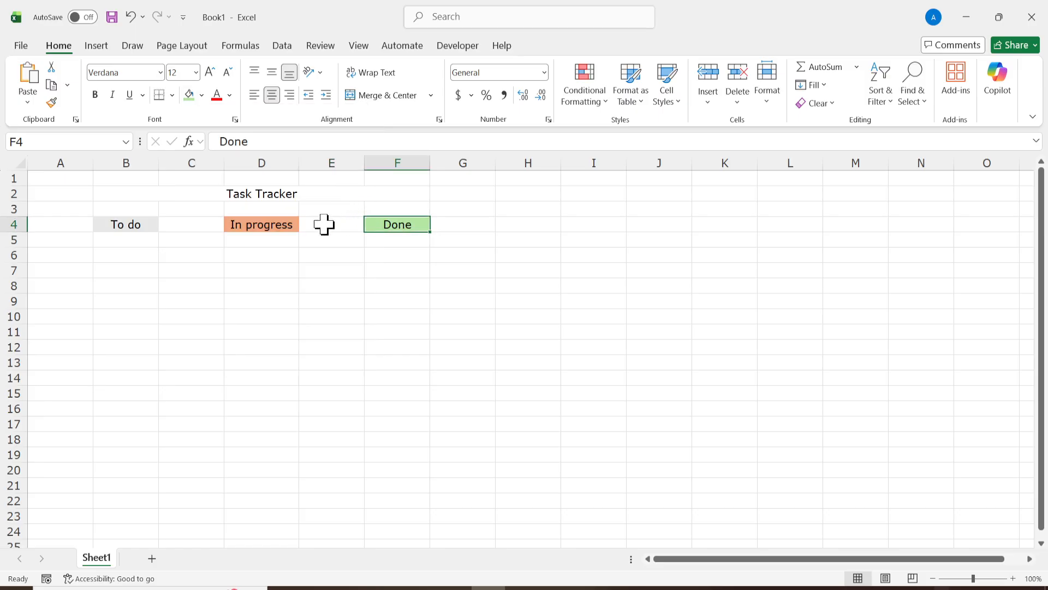
{"action": "left_click", "coordinate": [273, 272]}
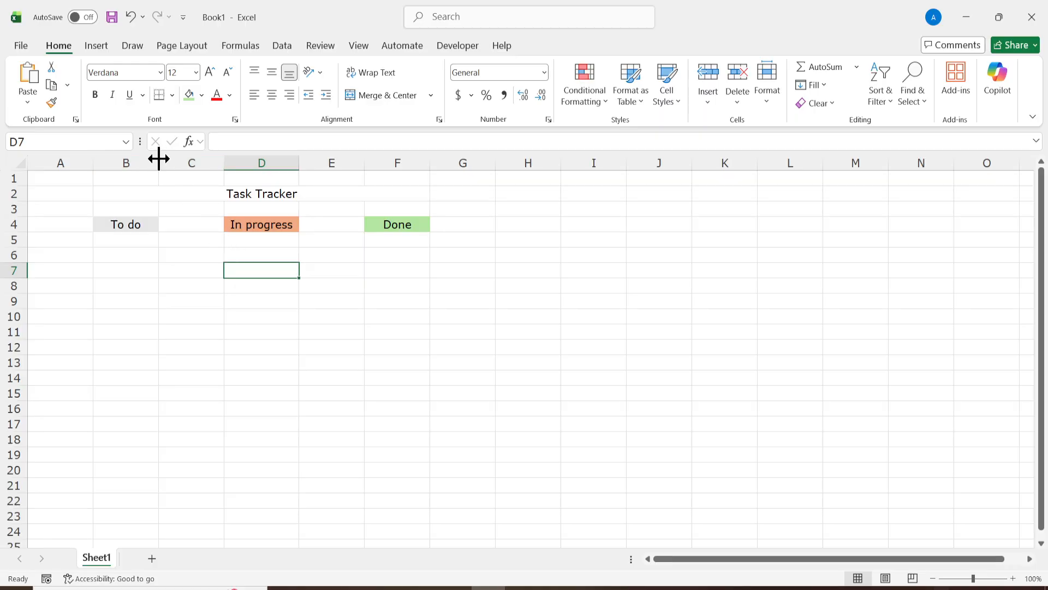
Set the width of the heading columns B, D and F to 25
{"action": "left_click_drag", "start_coordinate": [158, 162], "coordinate": [186, 162]}
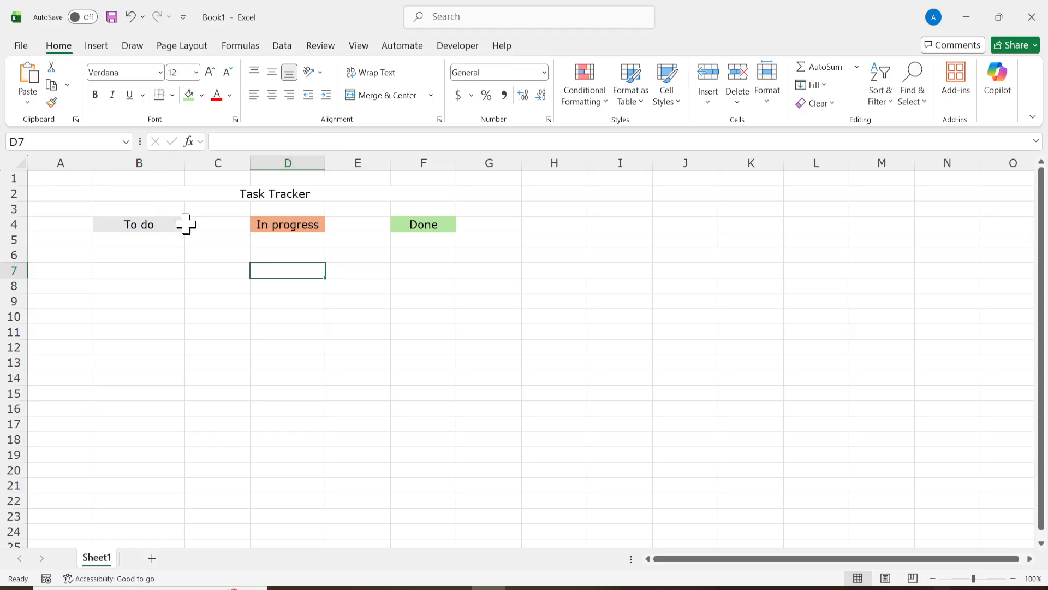
{"action": "left_click", "coordinate": [144, 163]}
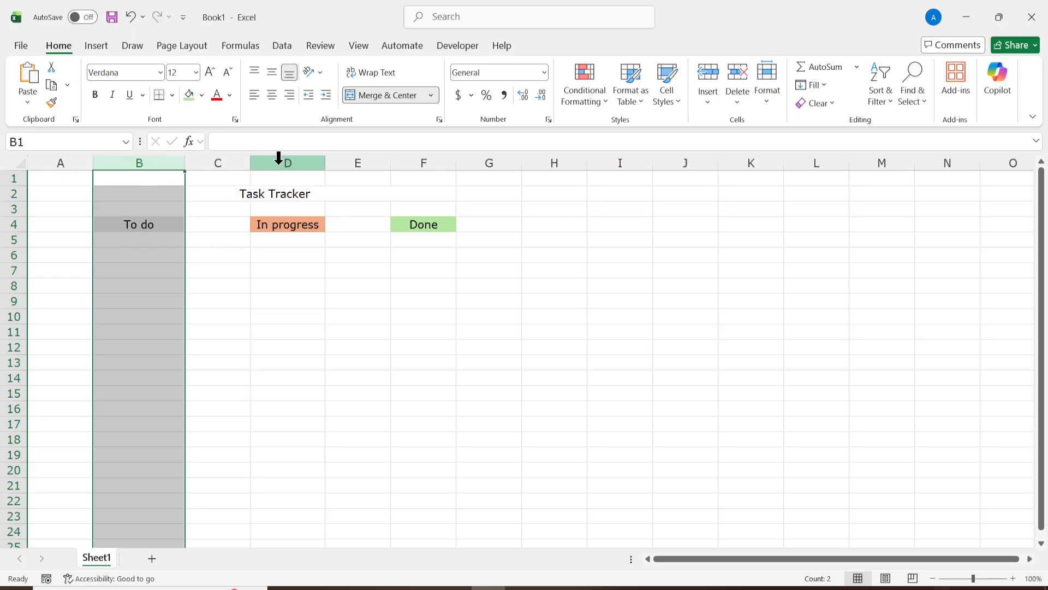
{"action": "left_click", "coordinate": [296, 163], "text": "ctrl"}
{"action": "left_click", "coordinate": [418, 162], "text": "ctrl"}
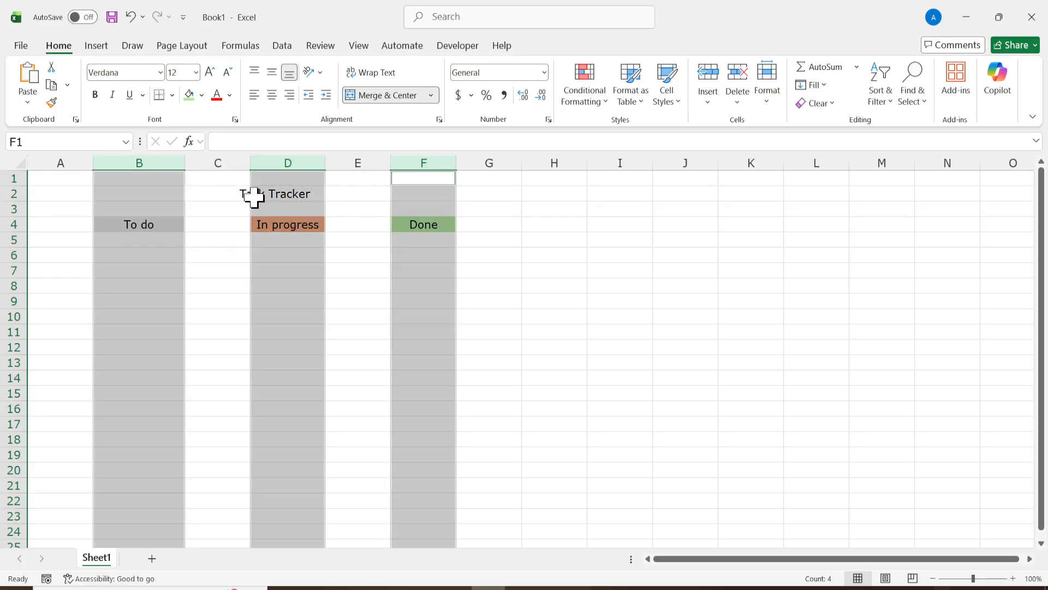
{"action": "right_click", "coordinate": [281, 165]}
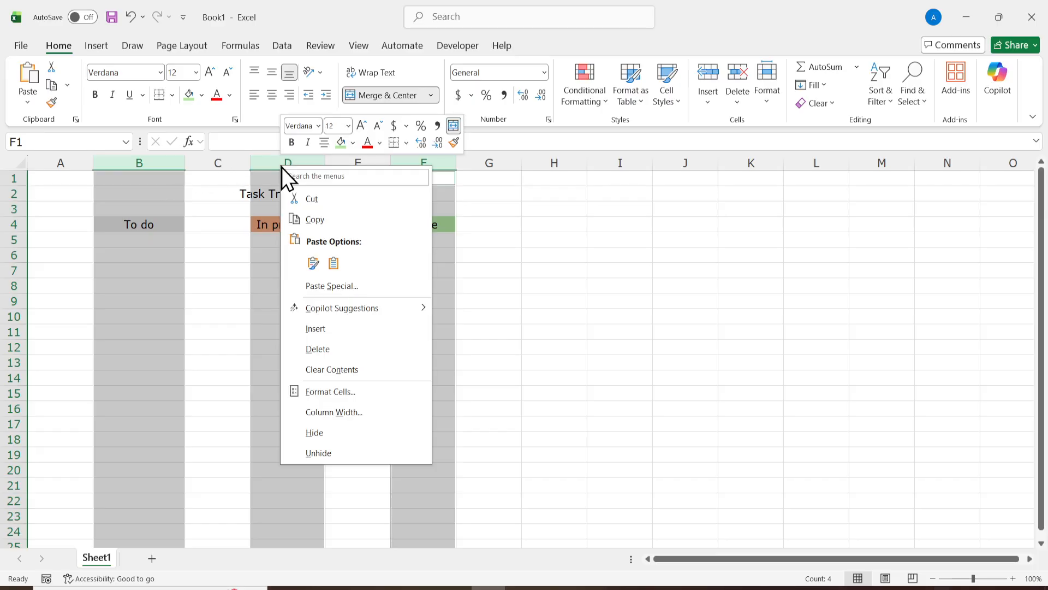
{"action": "left_click", "coordinate": [326, 412]}
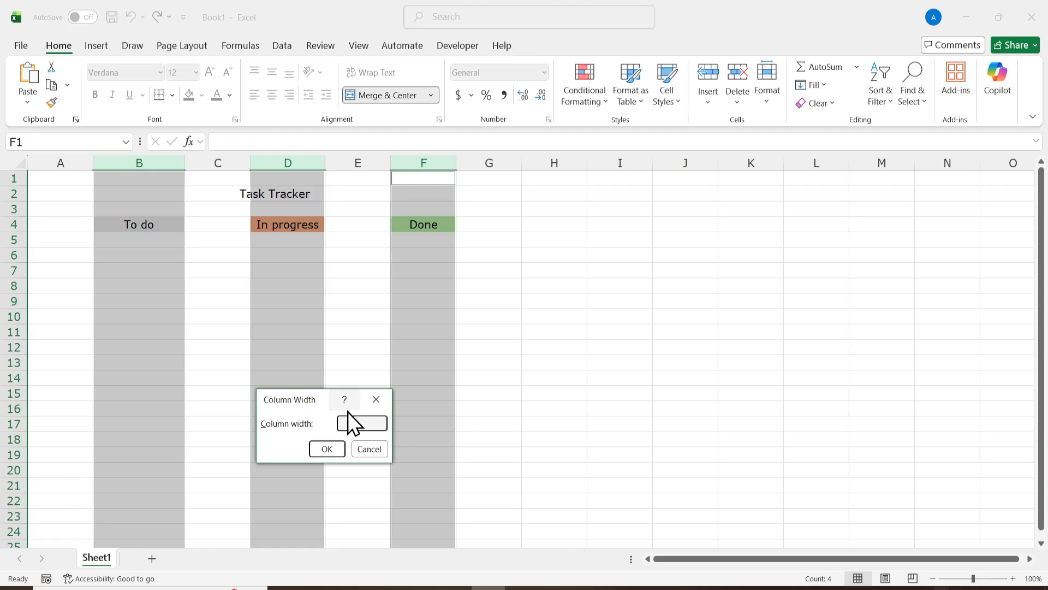
{"action": "type", "text": "25"}
{"action": "key", "text": "Return"}
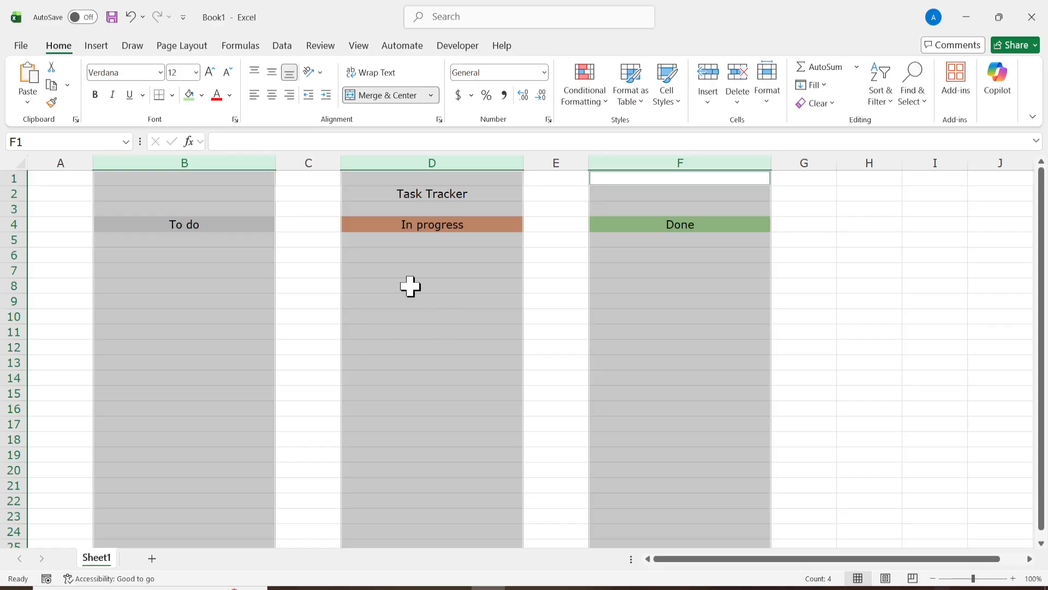
Set the width of the spacer columns C and E to 3
{"action": "left_click", "coordinate": [308, 163]}
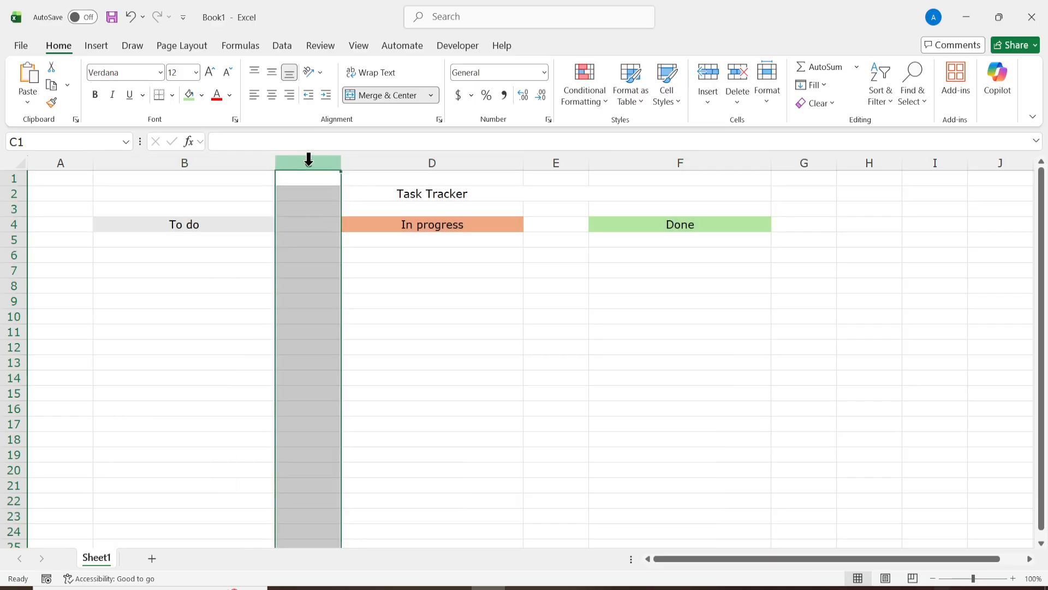
{"action": "left_click", "coordinate": [562, 158], "text": "shift"}
{"action": "left_click", "coordinate": [329, 162]}
{"action": "left_click", "coordinate": [556, 163], "text": "ctrl"}
{"action": "right_click", "coordinate": [557, 160]}
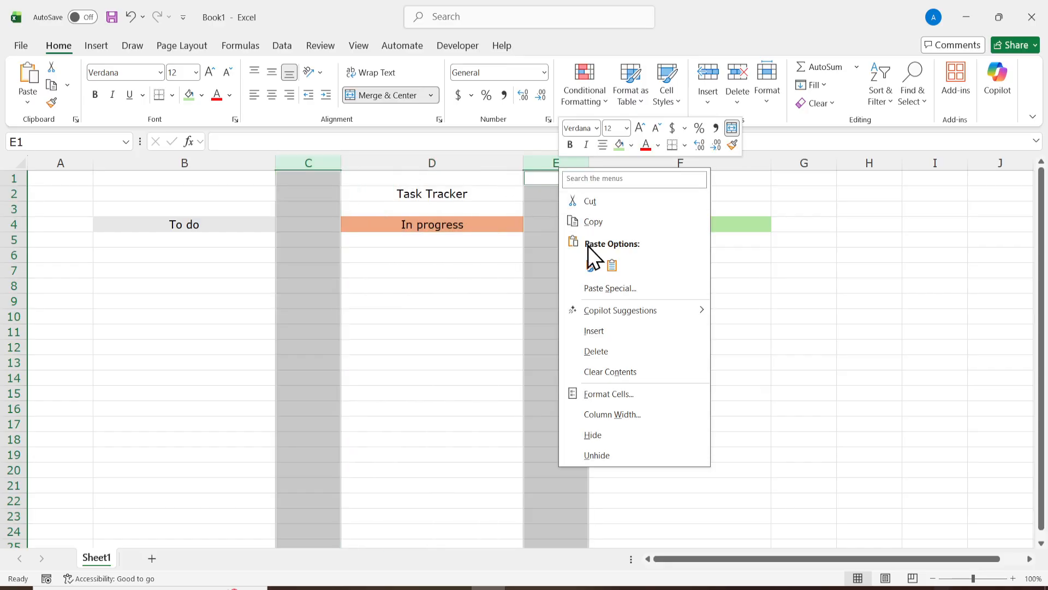
{"action": "left_click", "coordinate": [616, 414]}
{"action": "type", "text": "3"}
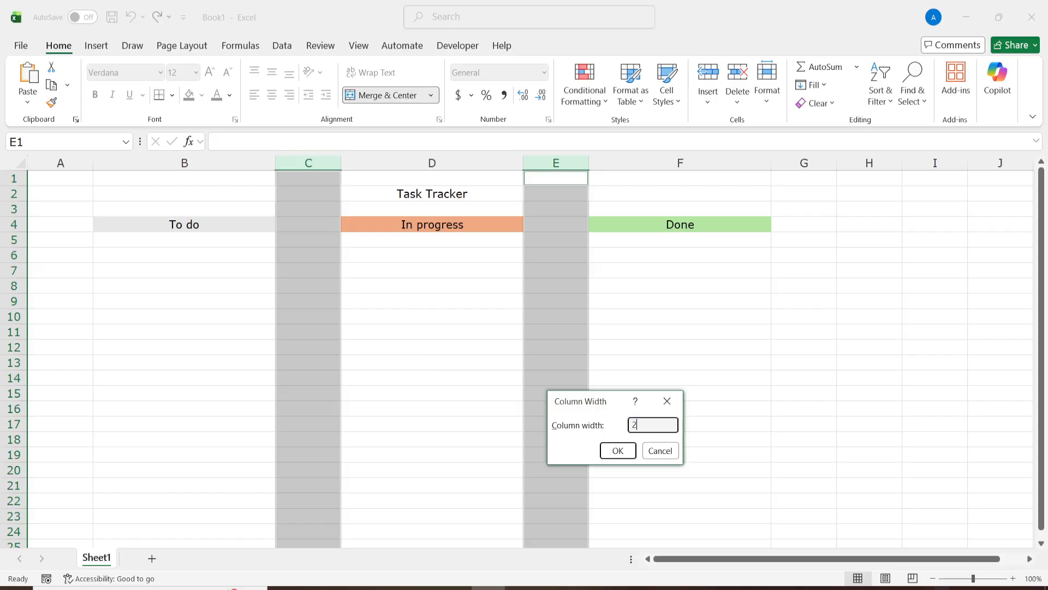
{"action": "left_click", "coordinate": [617, 450]}
{"action": "left_click", "coordinate": [314, 379]}
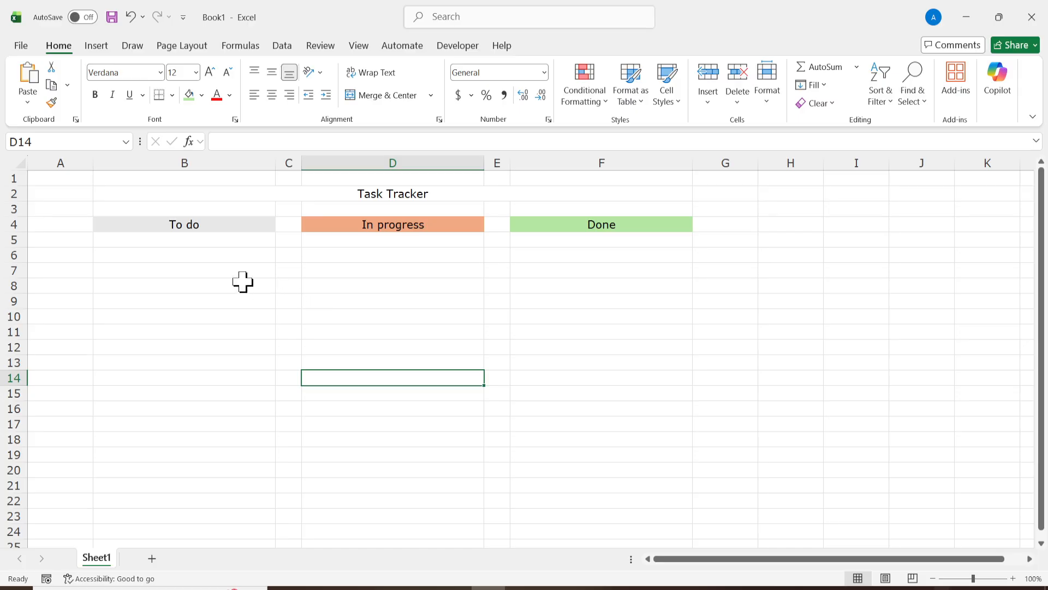
Enter the tasks "Project brief" in B6 and "Design homepage" in B7 under the To do heading
{"action": "left_click", "coordinate": [205, 256]}
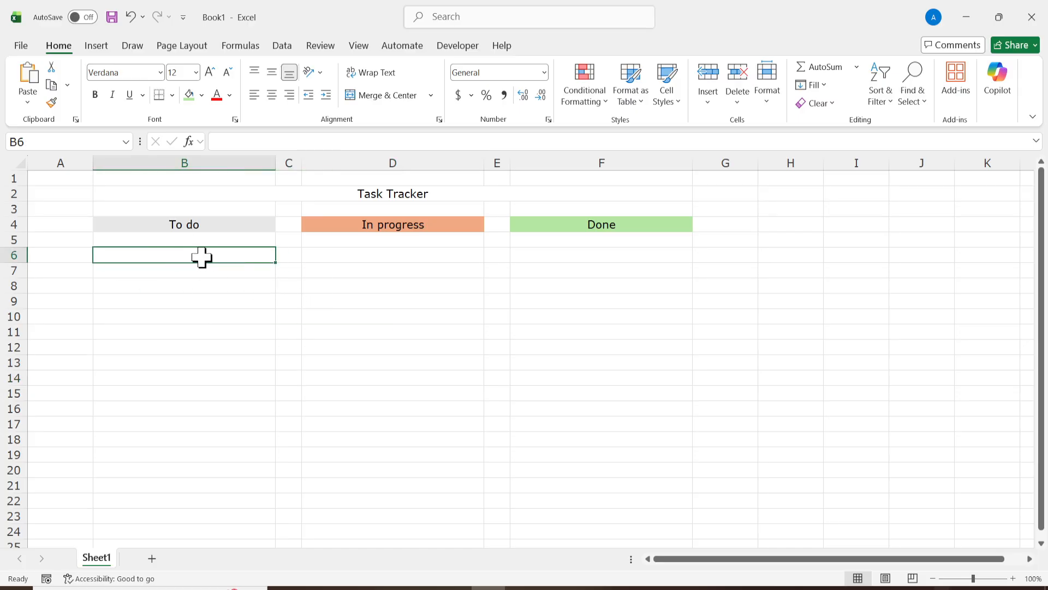
{"action": "double_click", "coordinate": [201, 255]}
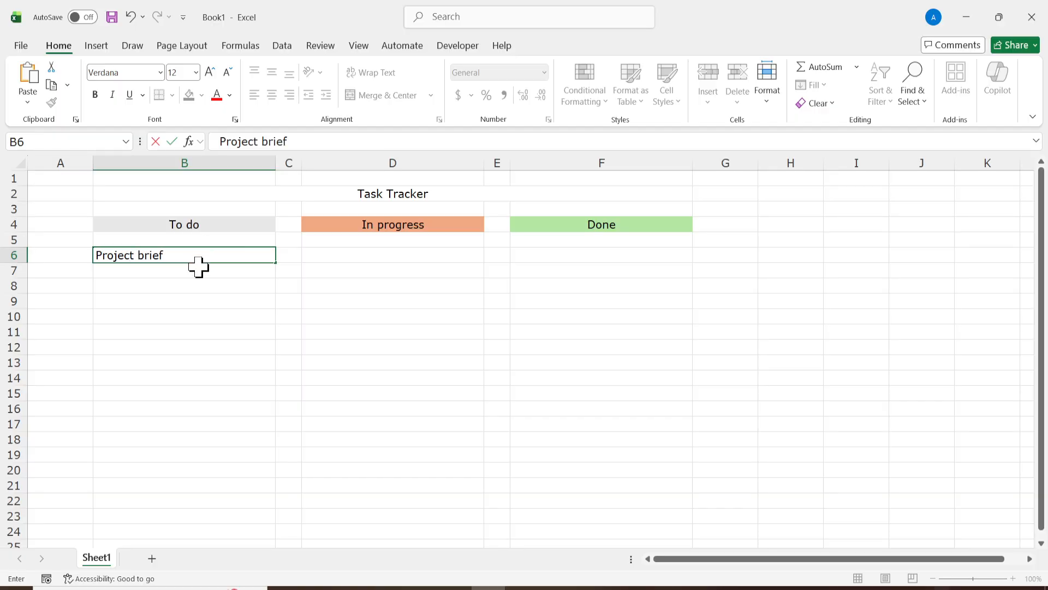
{"action": "key", "text": "Return"}
{"action": "type", "text": "D"}
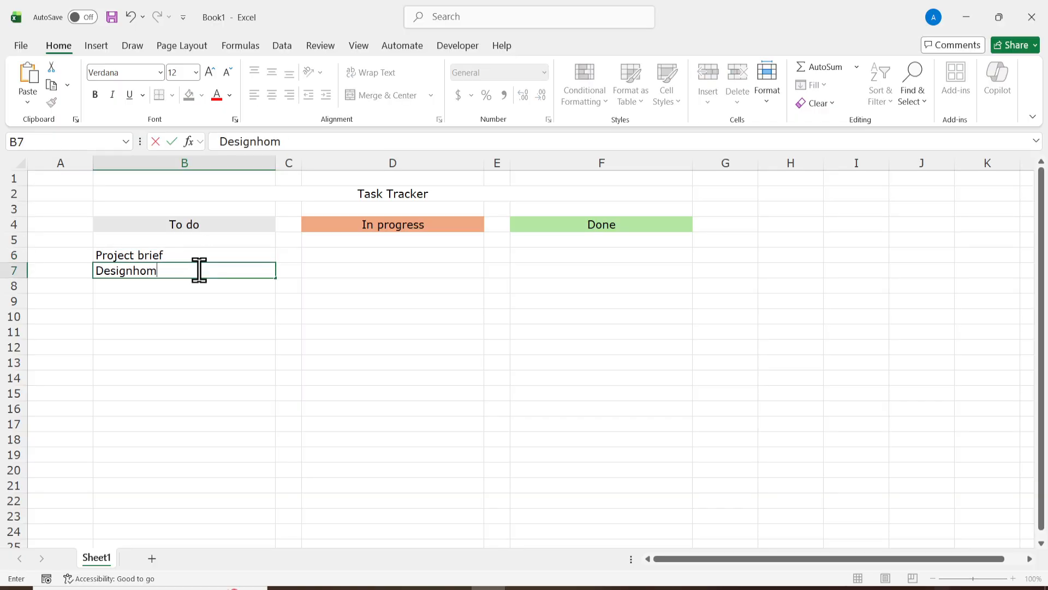
{"action": "type", "text": "esign homepag"}
{"action": "key", "text": "BackSpace"}
{"action": "type", "text": "page"}
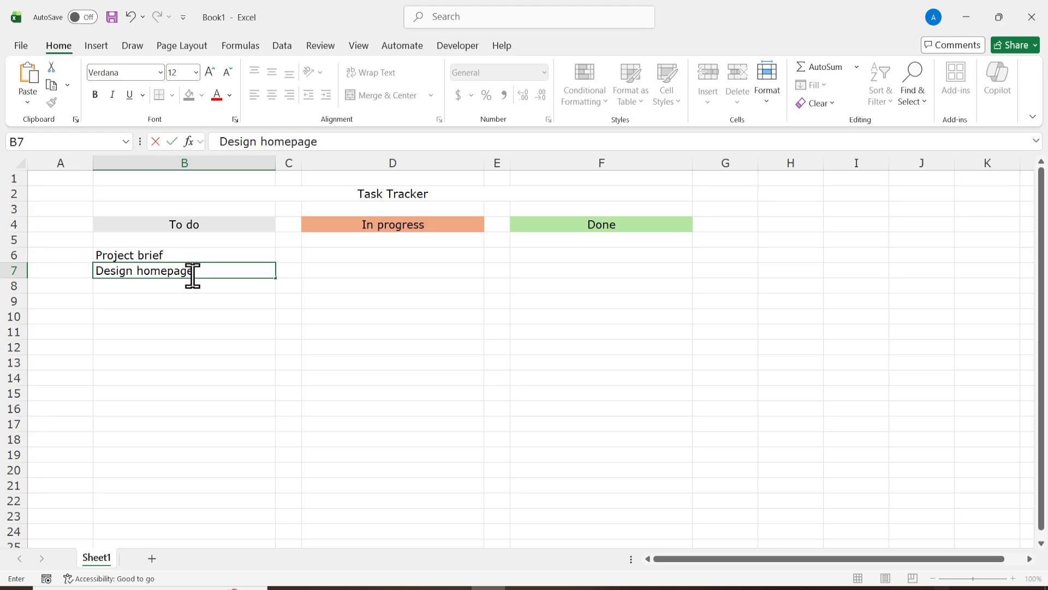
{"action": "key", "text": "Return"}
Add the tasks "Review client feedback" in B8 and "Build landing page" in B9
{"action": "key", "text": "BackSpace"}
{"action": "type", "text": "Review clie"}
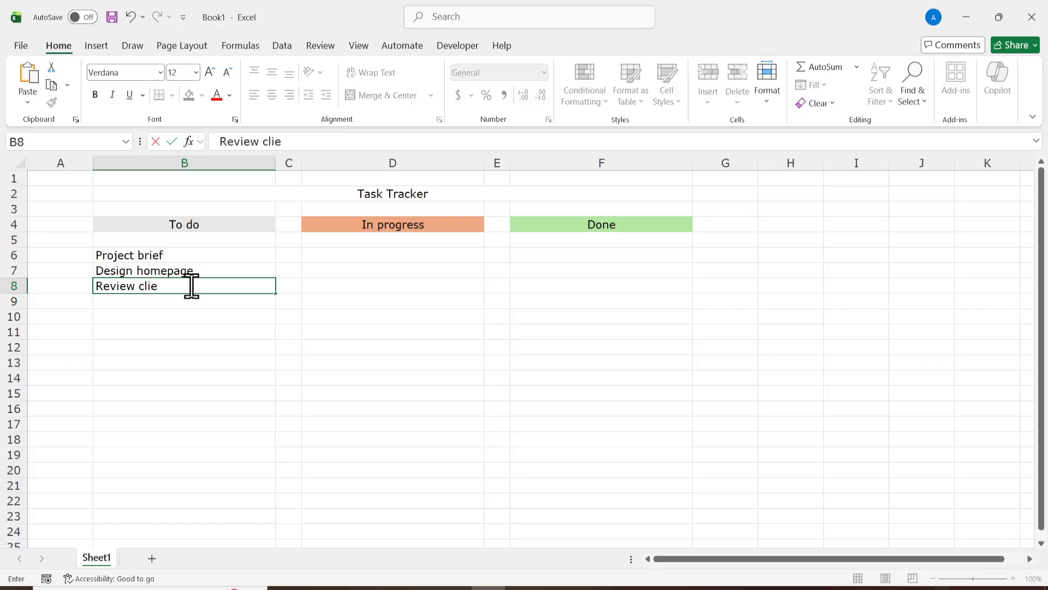
{"action": "type", "text": "nt feedback"}
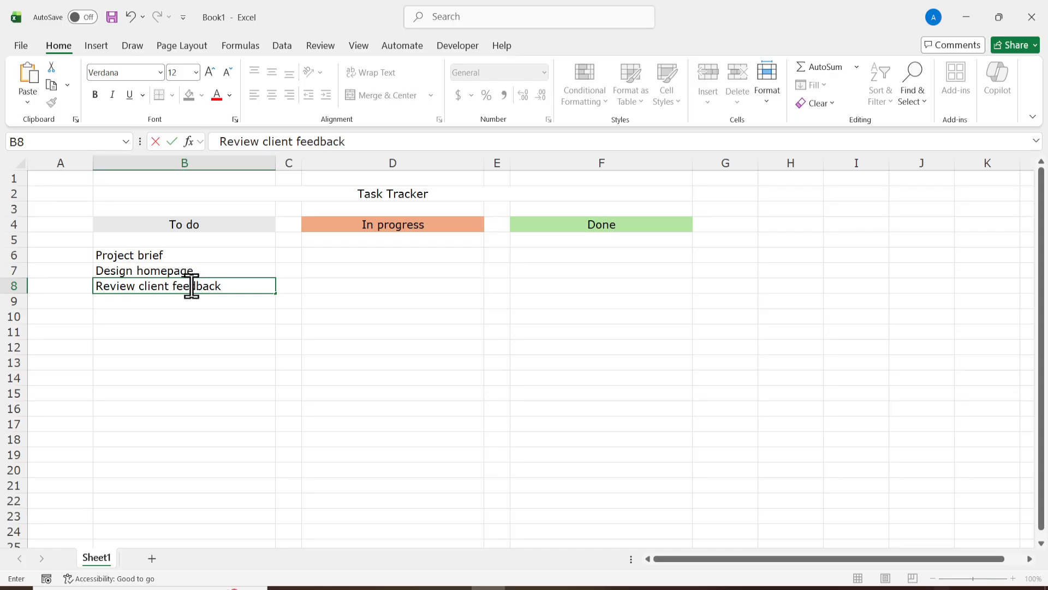
{"action": "key", "text": "Return"}
{"action": "type", "text": "Build"}
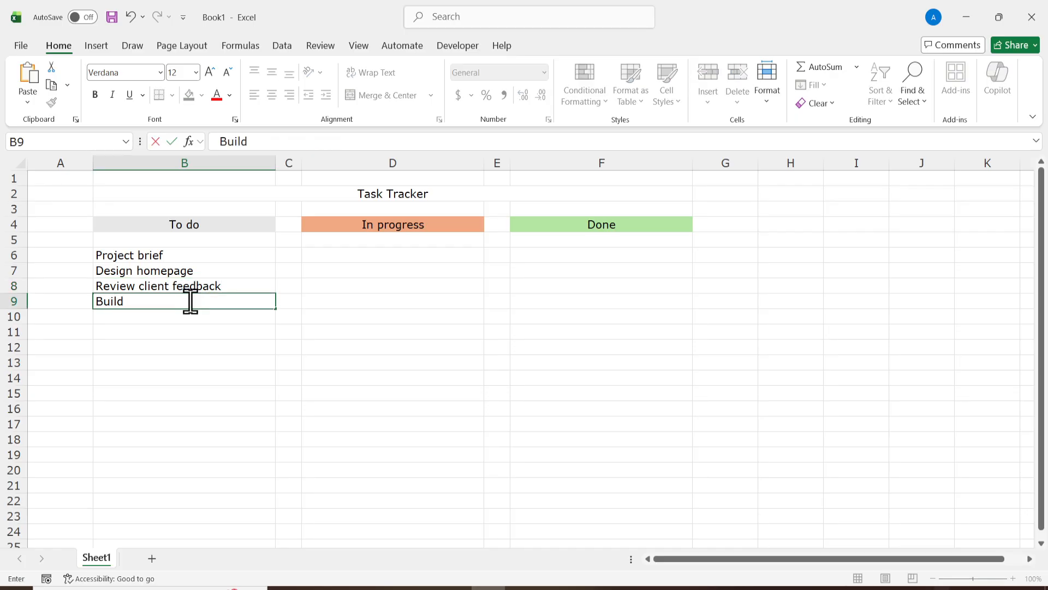
{"action": "type", "text": " landing page"}
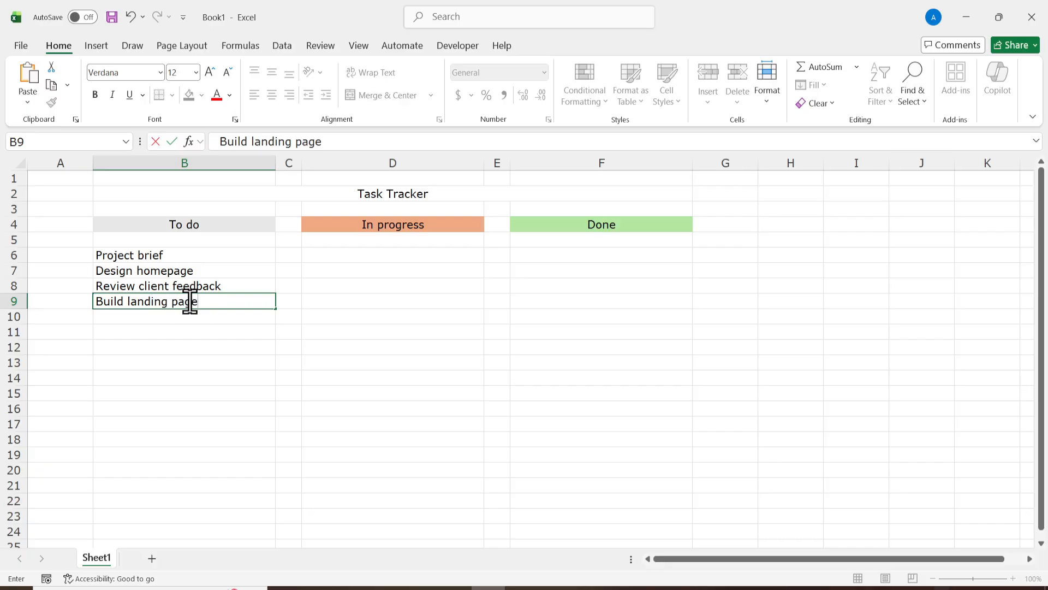
{"action": "key", "text": "Return"}
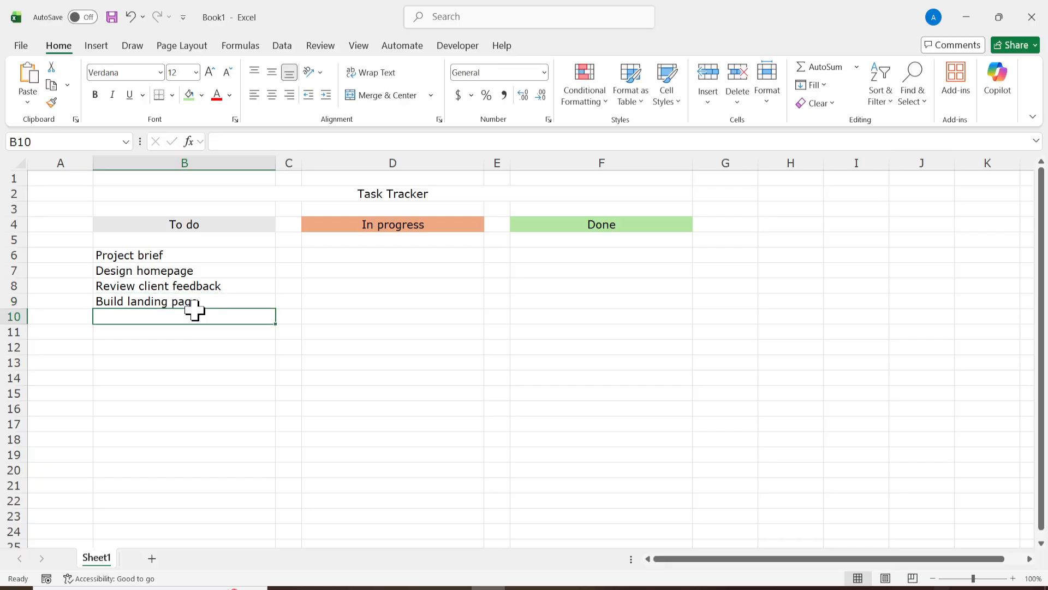
Add "Publish logpost" in B10 as the last task of the To do list
{"action": "type", "text": "Publish logpost"}
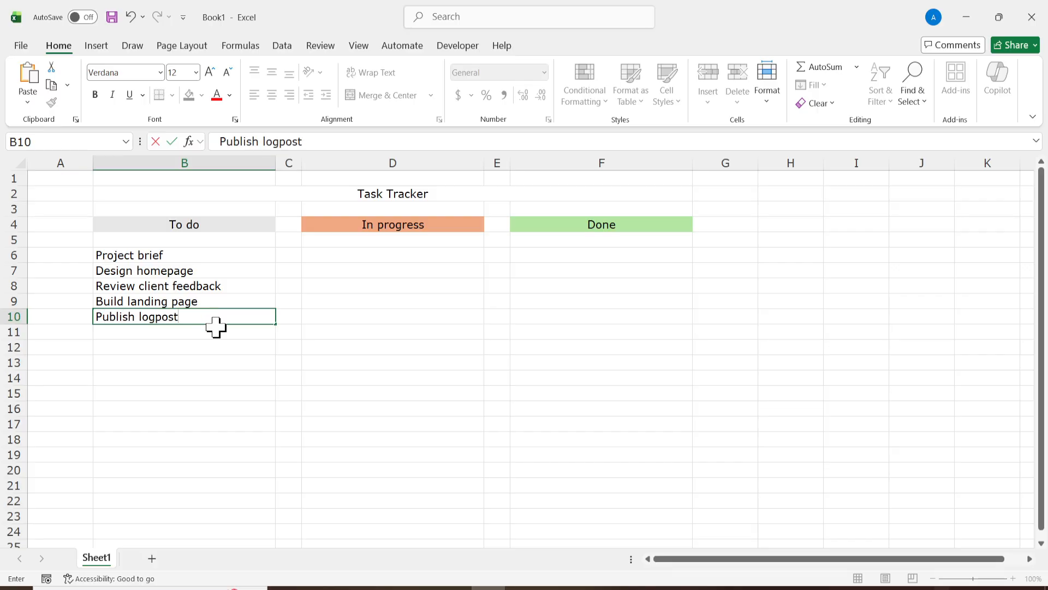
{"action": "triple_click", "coordinate": [214, 319]}
{"action": "type", "text": "P"}
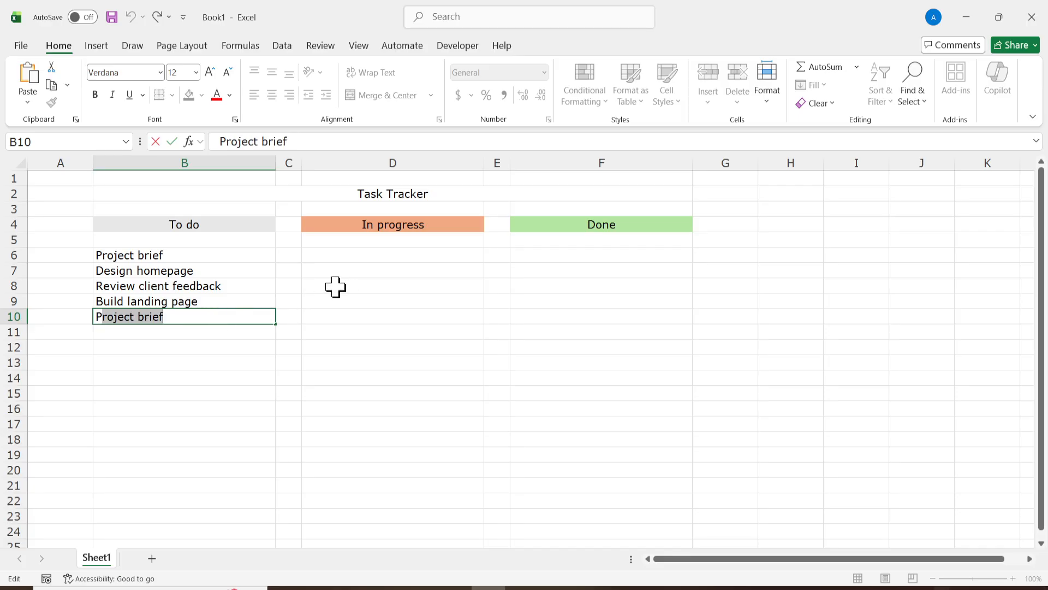
{"action": "key", "text": "ctrl+z"}
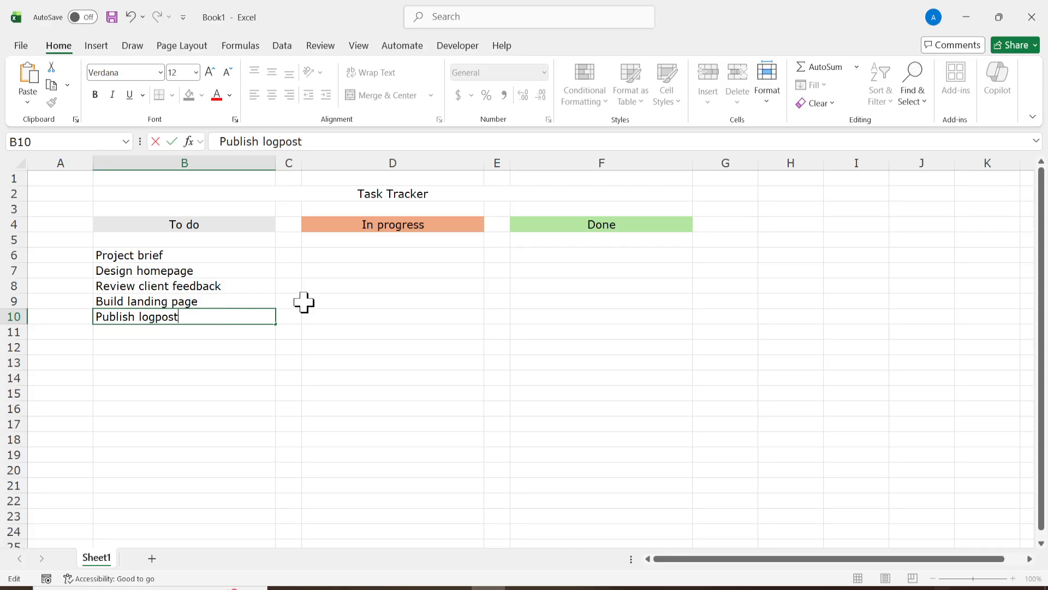
{"action": "left_click", "coordinate": [338, 286]}
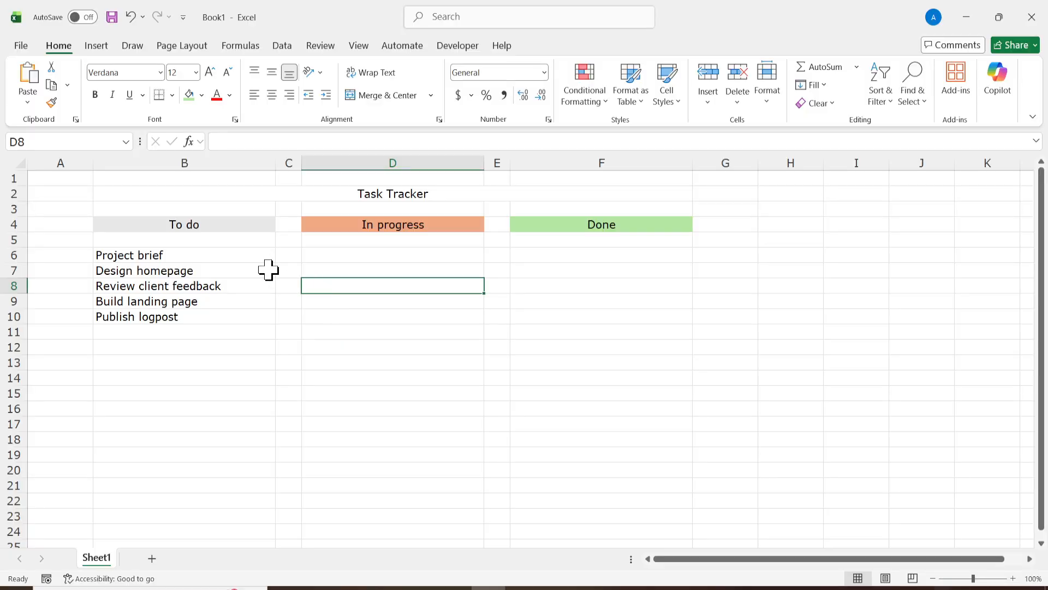
{"action": "left_click", "coordinate": [399, 254]}
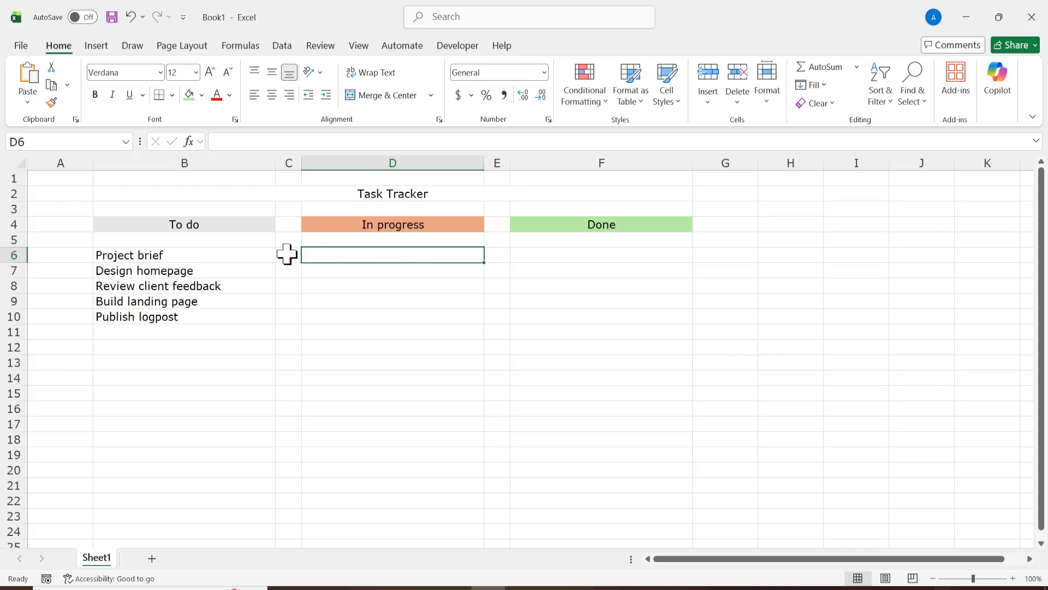
Apply all borders to the task ranges B6:B10, D6:D10 and F6:F10
{"action": "left_click_drag", "start_coordinate": [245, 252], "coordinate": [236, 321]}
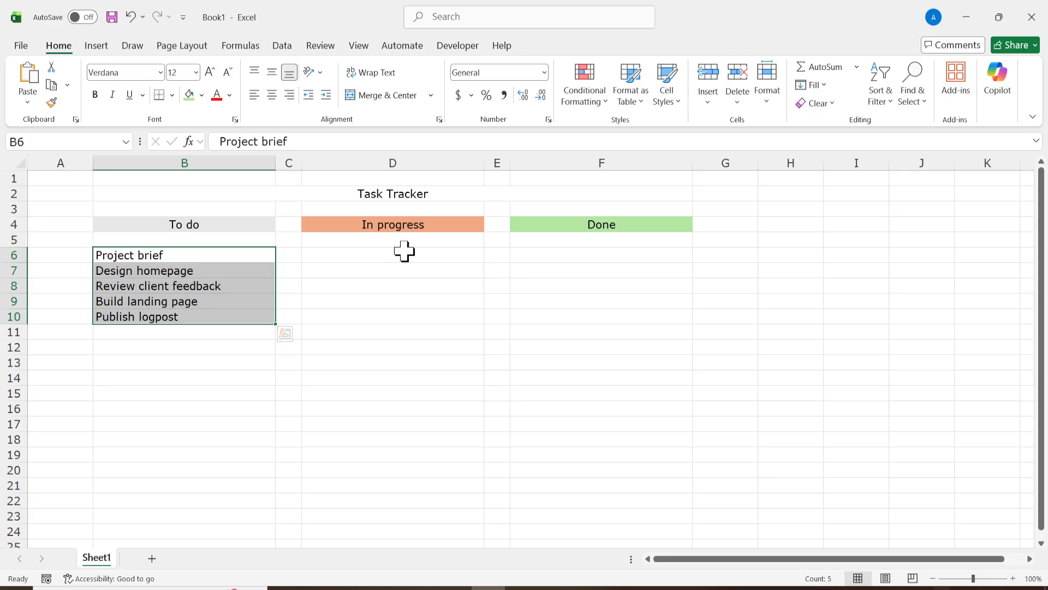
{"action": "left_click_drag", "start_coordinate": [404, 252], "coordinate": [398, 312], "text": "ctrl"}
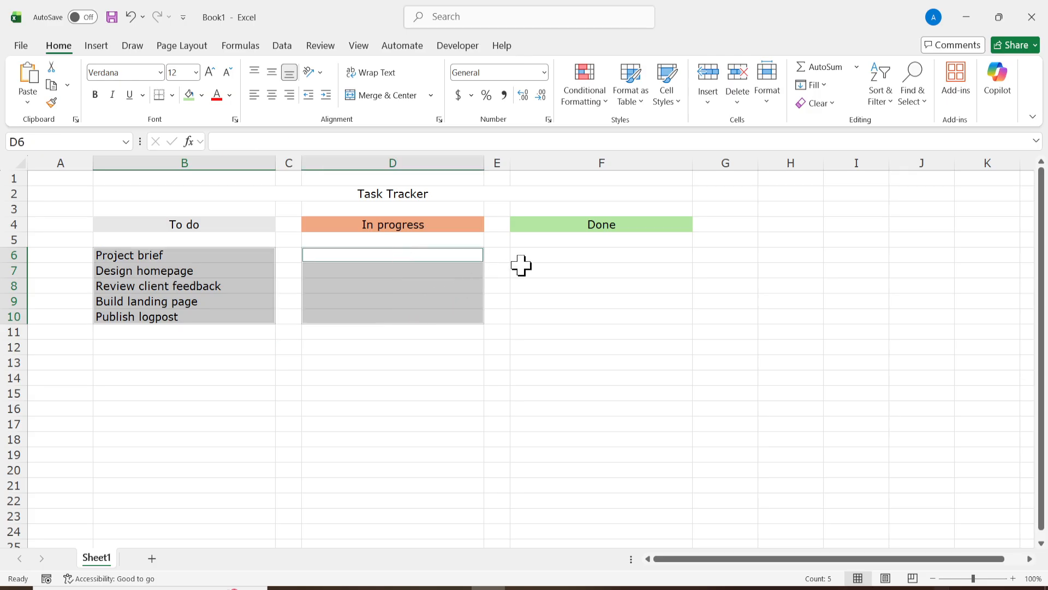
{"action": "left_click_drag", "start_coordinate": [576, 257], "coordinate": [573, 321], "text": "ctrl"}
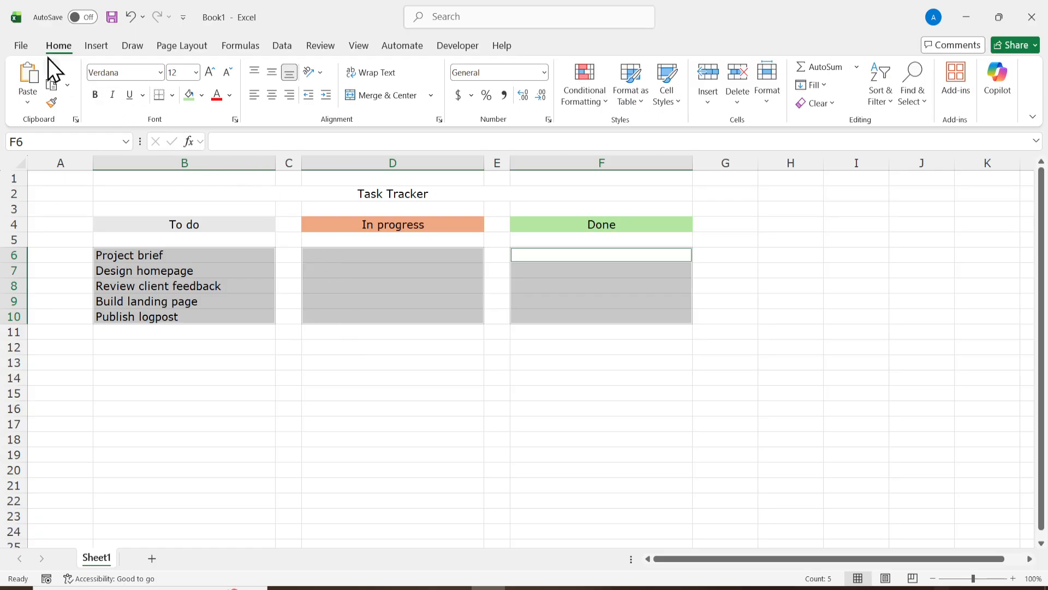
{"action": "left_click", "coordinate": [172, 95]}
{"action": "left_click", "coordinate": [196, 240]}
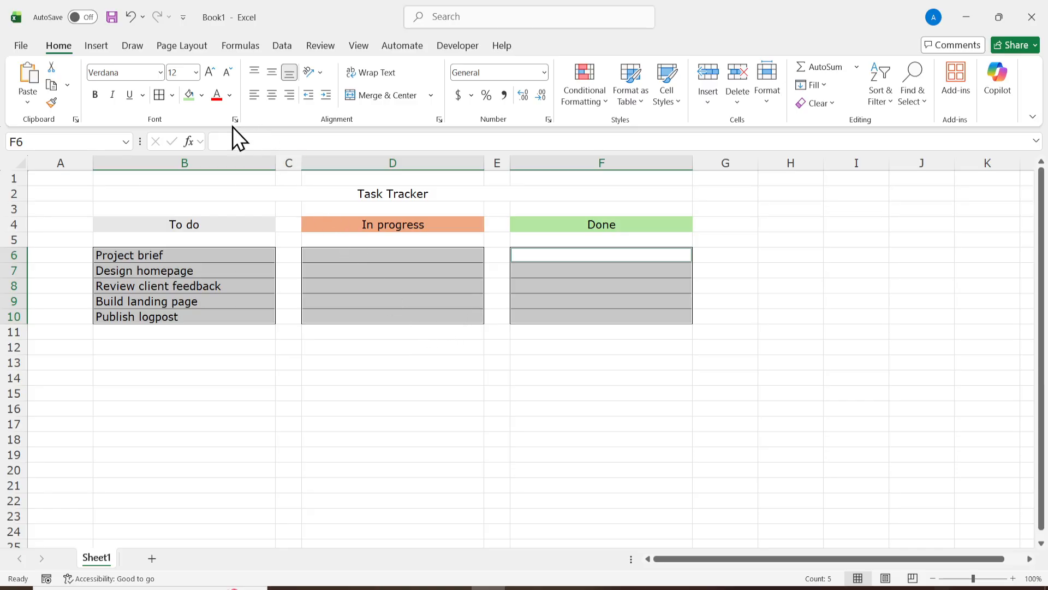
Fill the three bordered task ranges with white and turn on text wrapping for them
{"action": "left_click", "coordinate": [201, 96]}
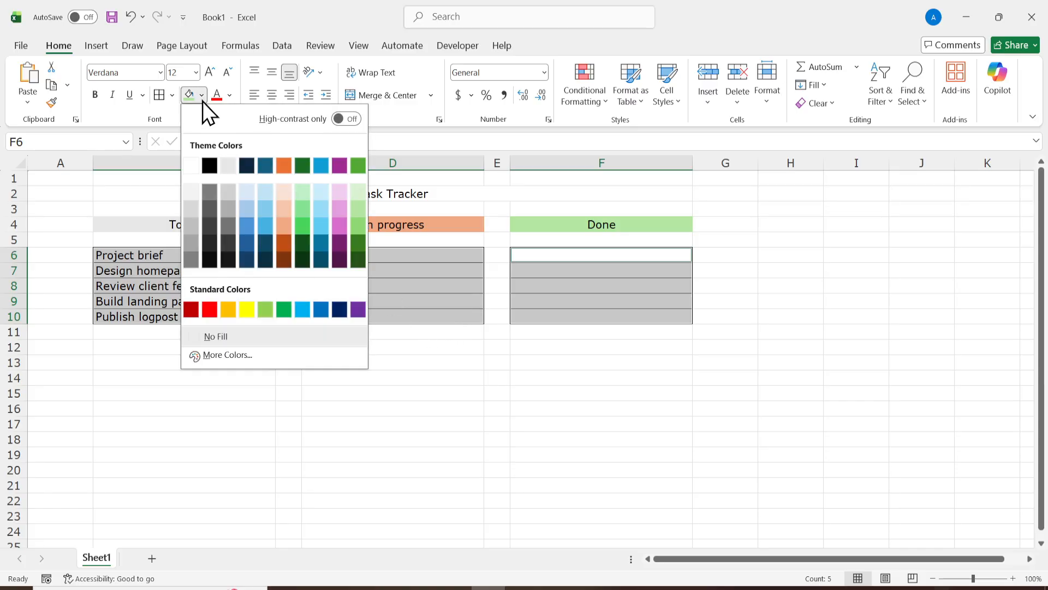
{"action": "left_click", "coordinate": [193, 167]}
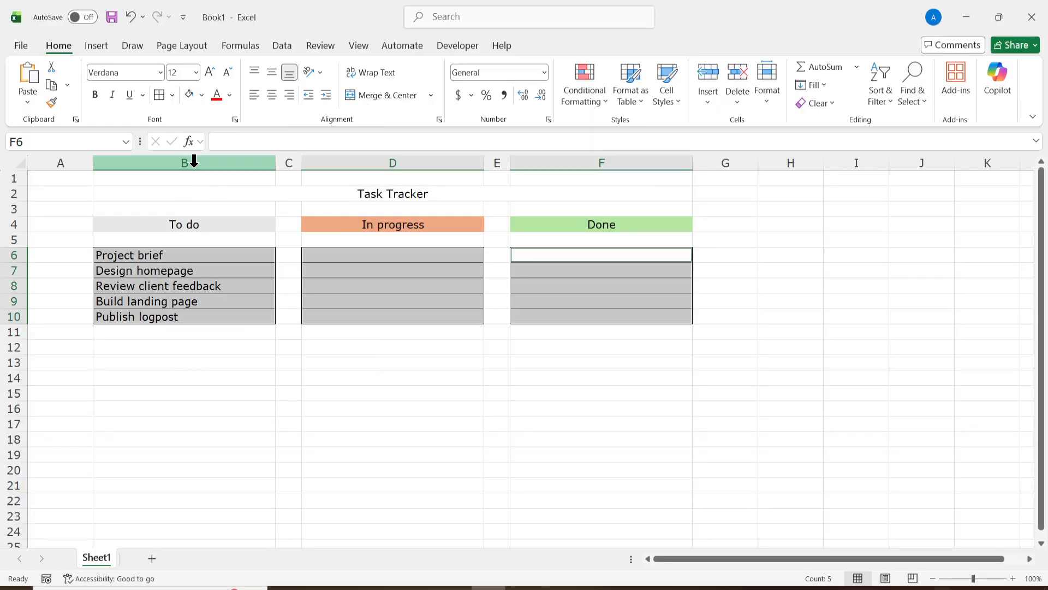
{"action": "left_click", "coordinate": [394, 74]}
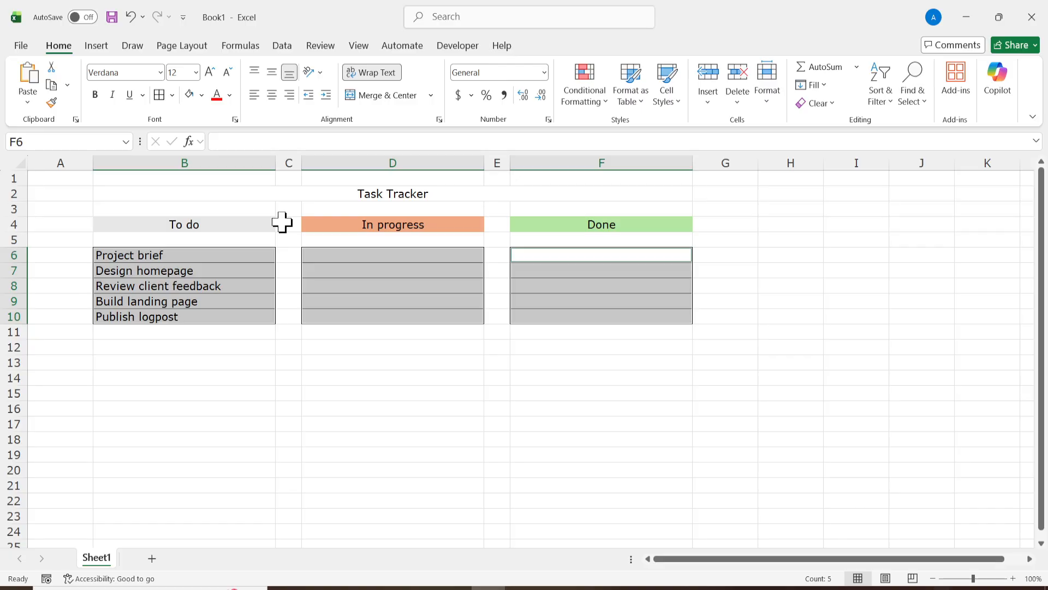
Hide the sheet's gridlines and deselect the task ranges
{"action": "left_click", "coordinate": [355, 46]}
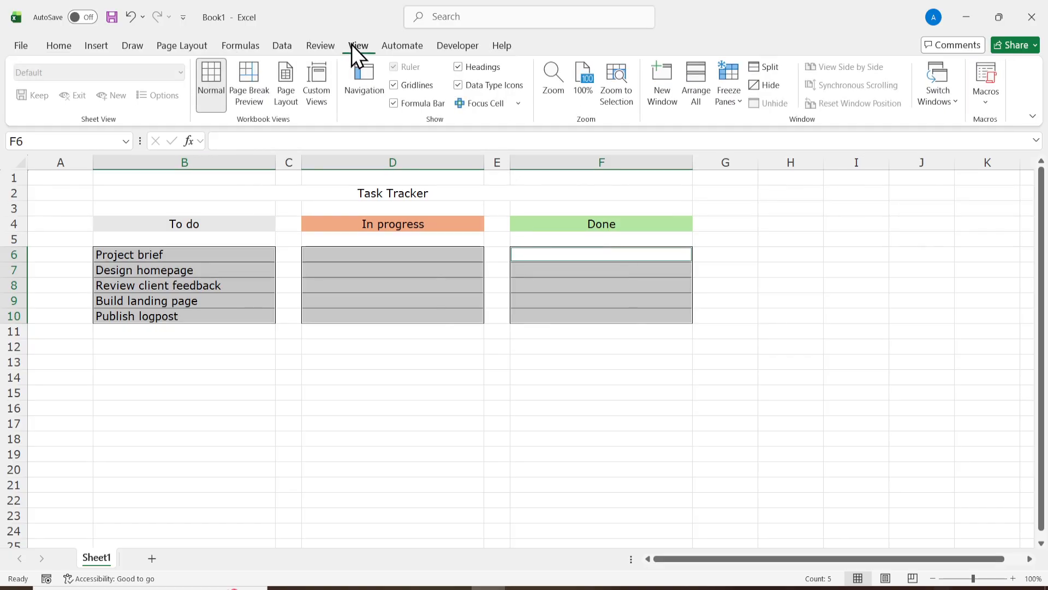
{"action": "left_click", "coordinate": [395, 85]}
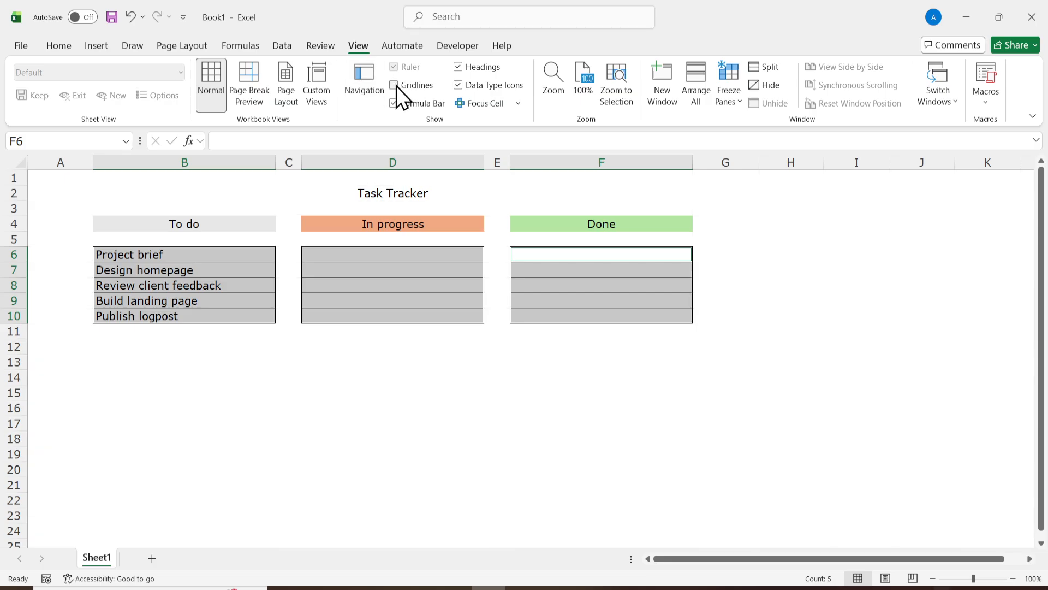
{"action": "left_click", "coordinate": [207, 378]}
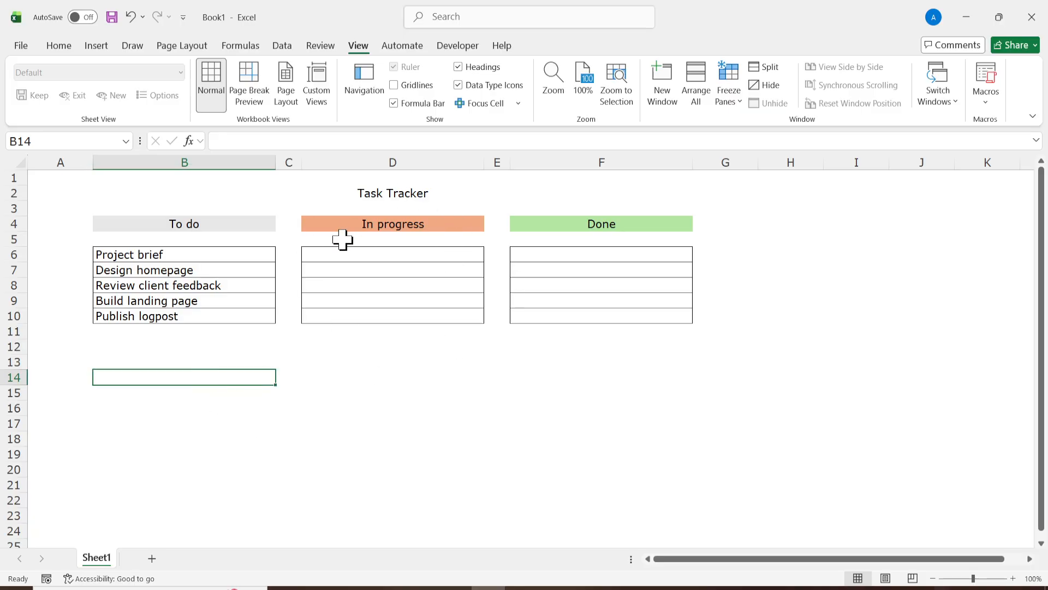
Try copying "Project brief" from B6 to D6 under In progress, and undo the paste
{"action": "left_click", "coordinate": [207, 257]}
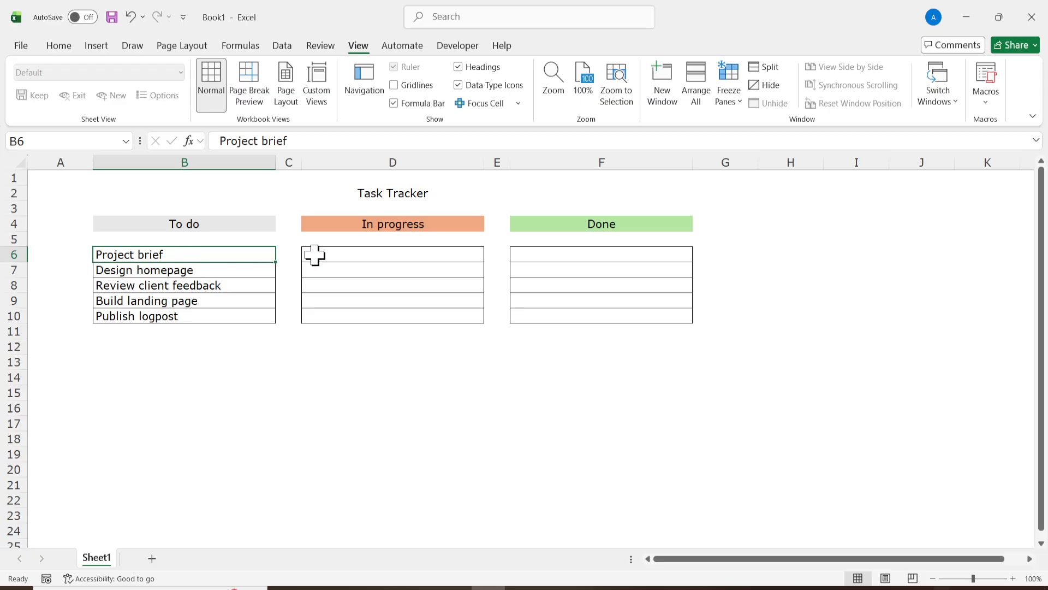
{"action": "key", "text": "ctrl+c"}
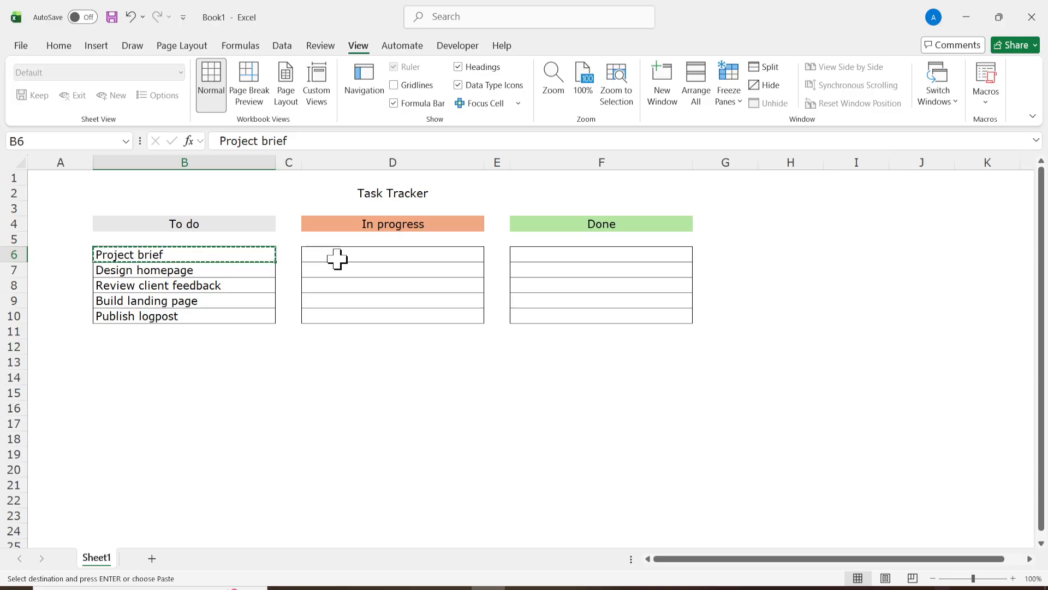
{"action": "left_click", "coordinate": [356, 256]}
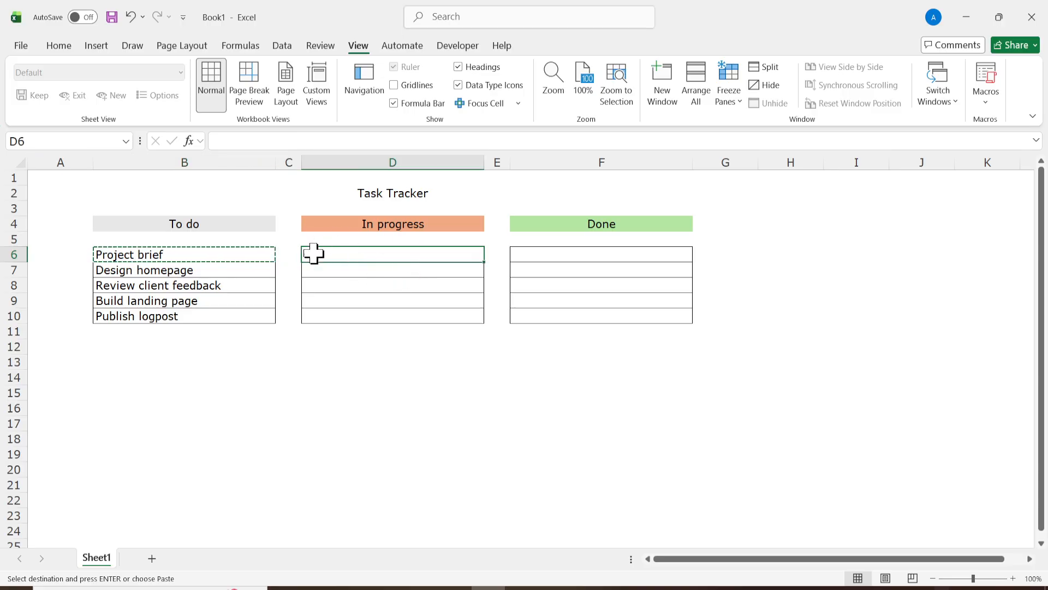
{"action": "key", "text": "ctrl+v"}
{"action": "key", "text": "ctrl"}
{"action": "key", "text": "Escape"}
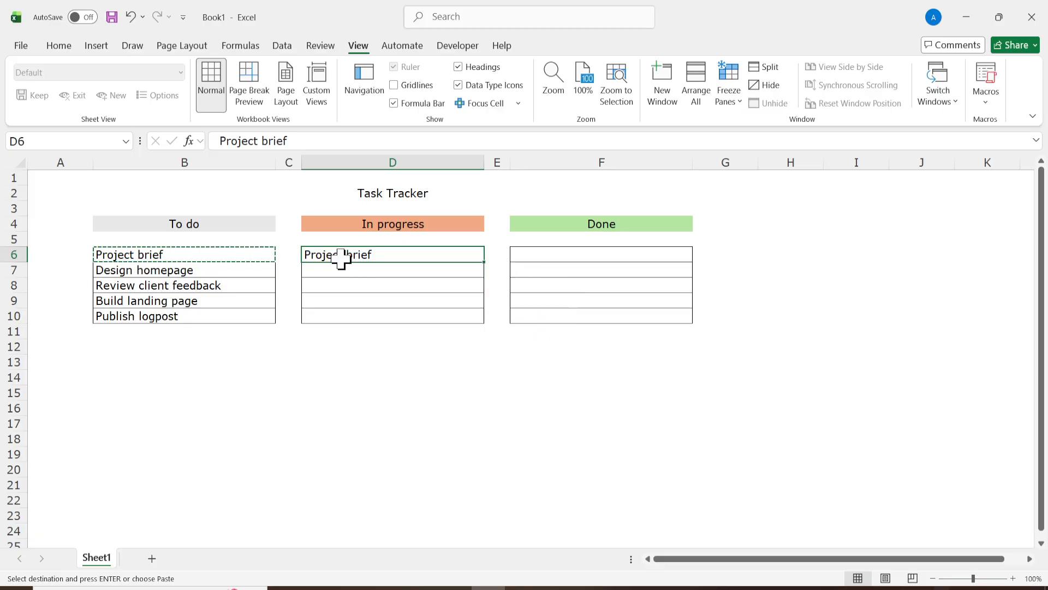
{"action": "key", "text": "ctrl+z"}
Move the text "Project brief" from B6 to D6 in the In progress column by cutting and pasting it
{"action": "left_click", "coordinate": [165, 260]}
{"action": "double_click", "coordinate": [184, 258]}
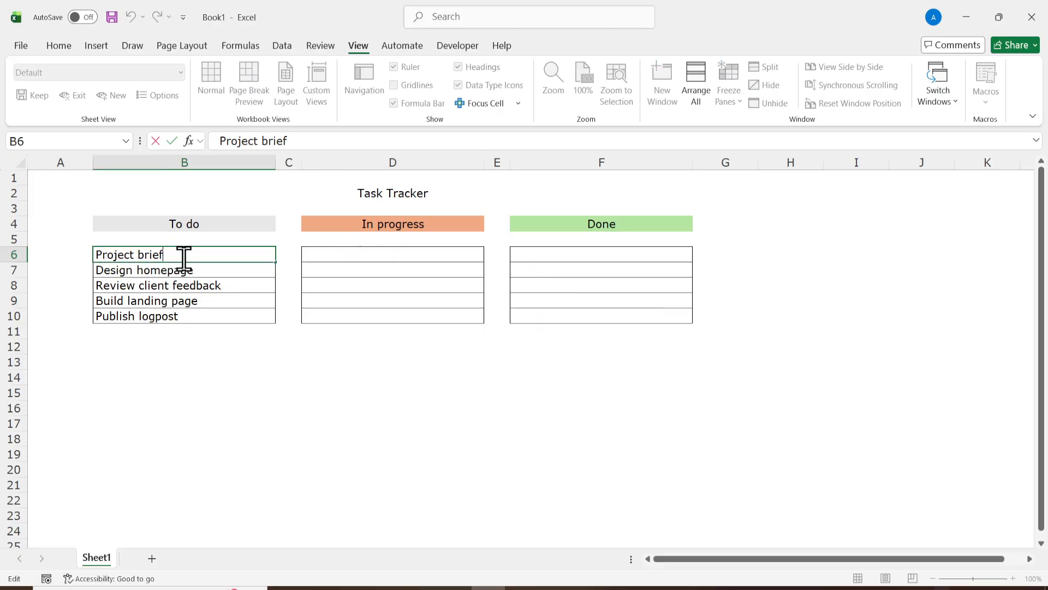
{"action": "triple_click", "coordinate": [184, 259]}
{"action": "key", "text": "ctrl+x"}
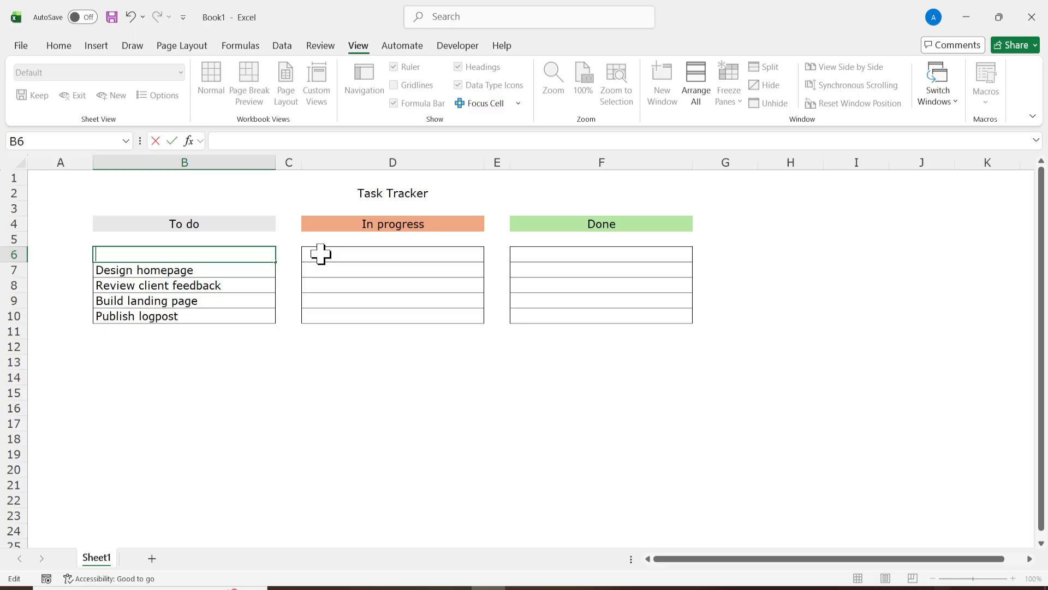
{"action": "left_click", "coordinate": [350, 253]}
{"action": "key", "text": "ctrl+v"}
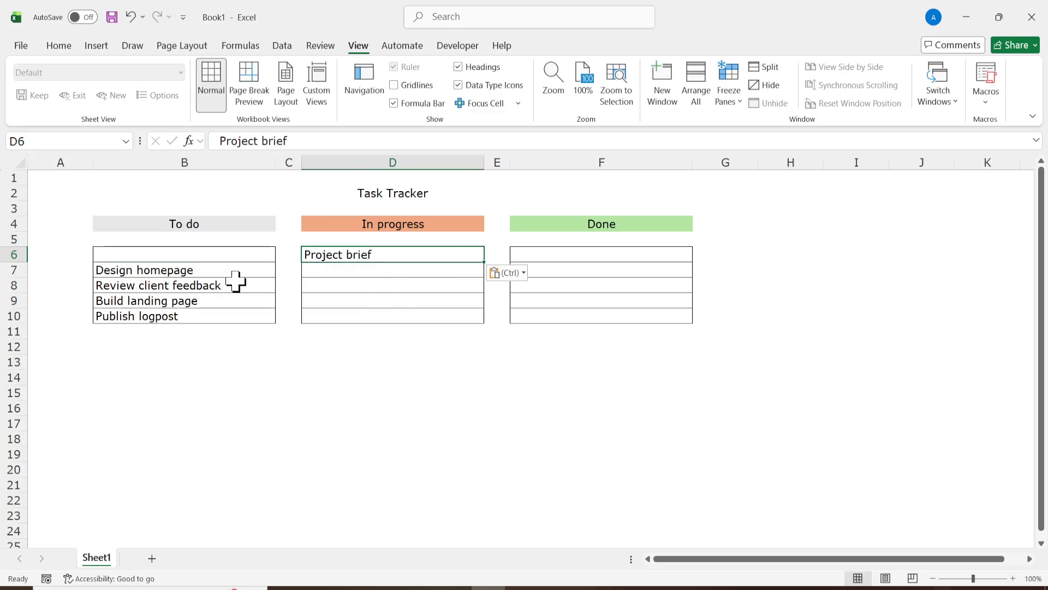
Move the text "Design homepage" from B7 to F7 in the Done column by cutting and pasting it
{"action": "left_click", "coordinate": [215, 269]}
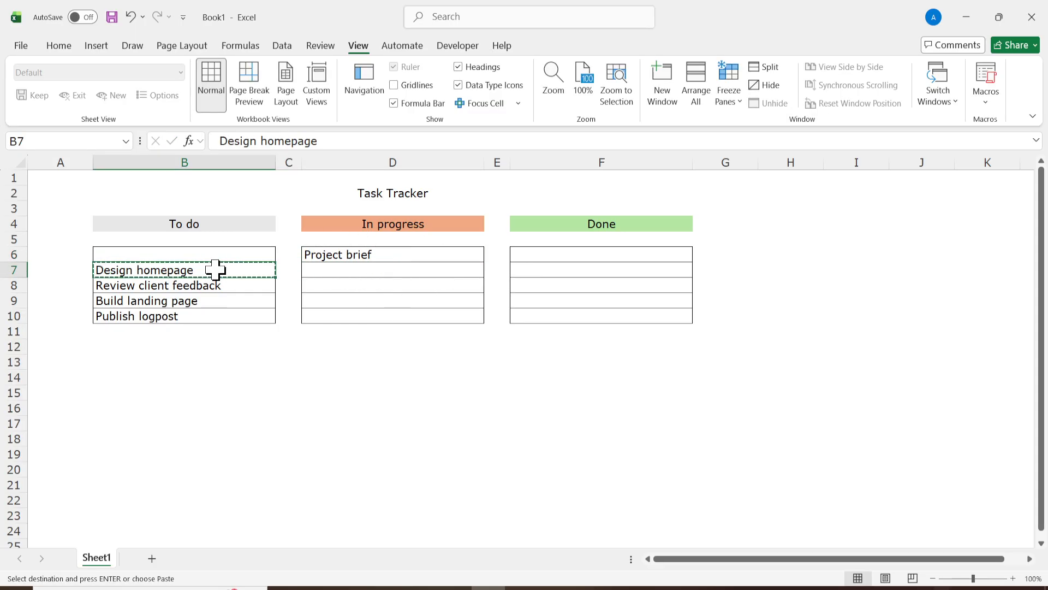
{"action": "double_click", "coordinate": [216, 269]}
{"action": "double_click", "coordinate": [216, 270]}
{"action": "triple_click", "coordinate": [216, 270]}
{"action": "key", "text": "ctrl+x"}
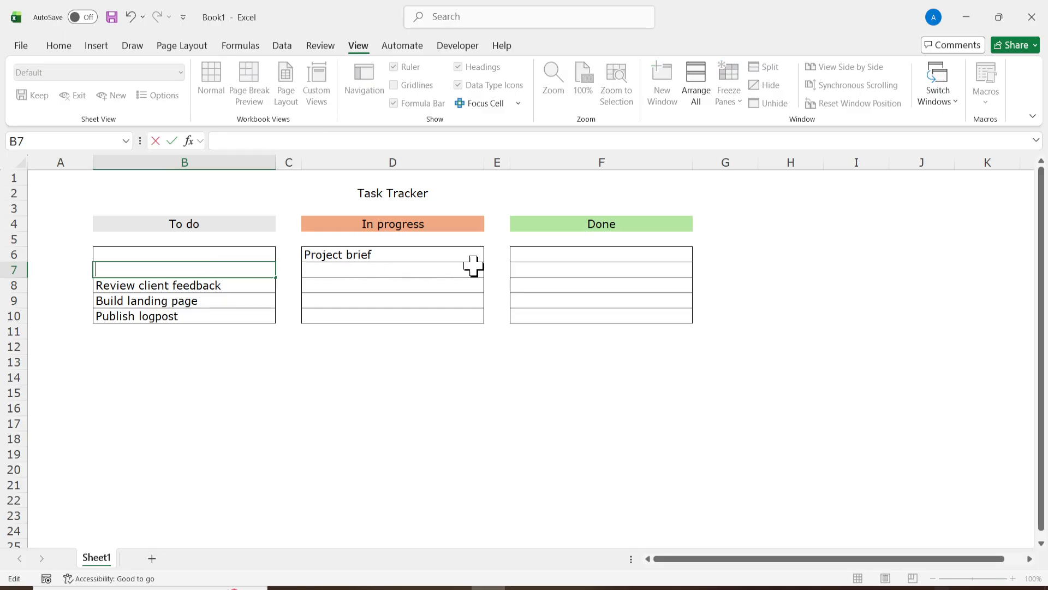
{"action": "left_click", "coordinate": [564, 265]}
{"action": "key", "text": "ctrl+v"}
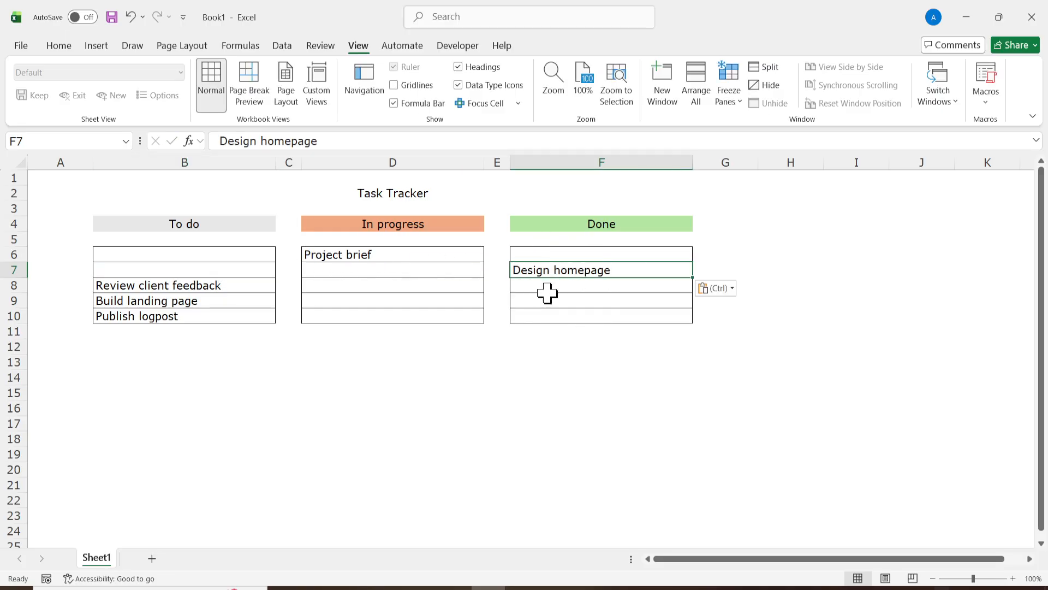
{"action": "left_click", "coordinate": [546, 347]}
{"action": "left_click", "coordinate": [365, 374]}
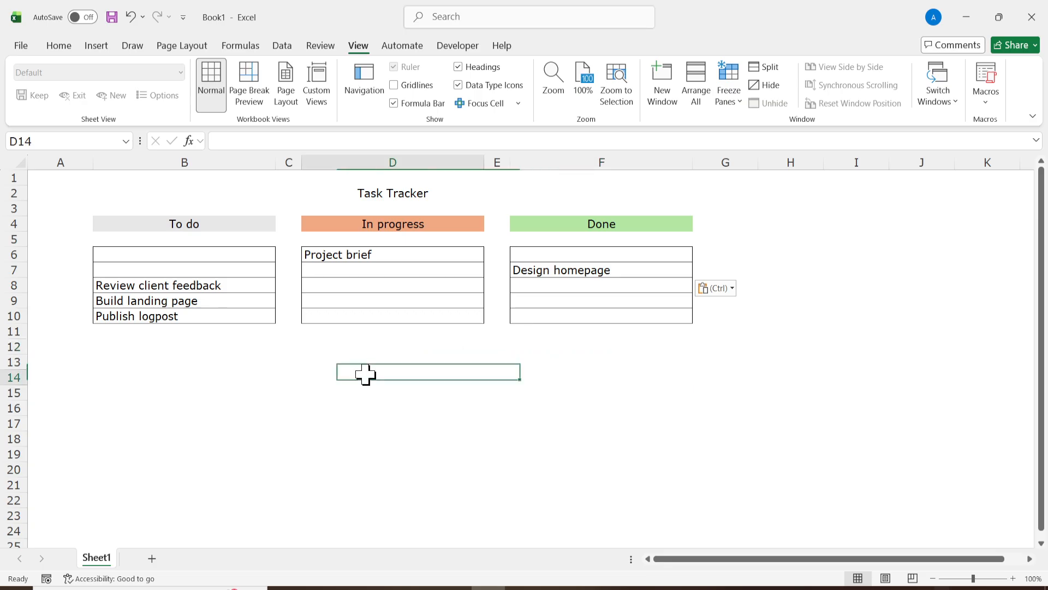